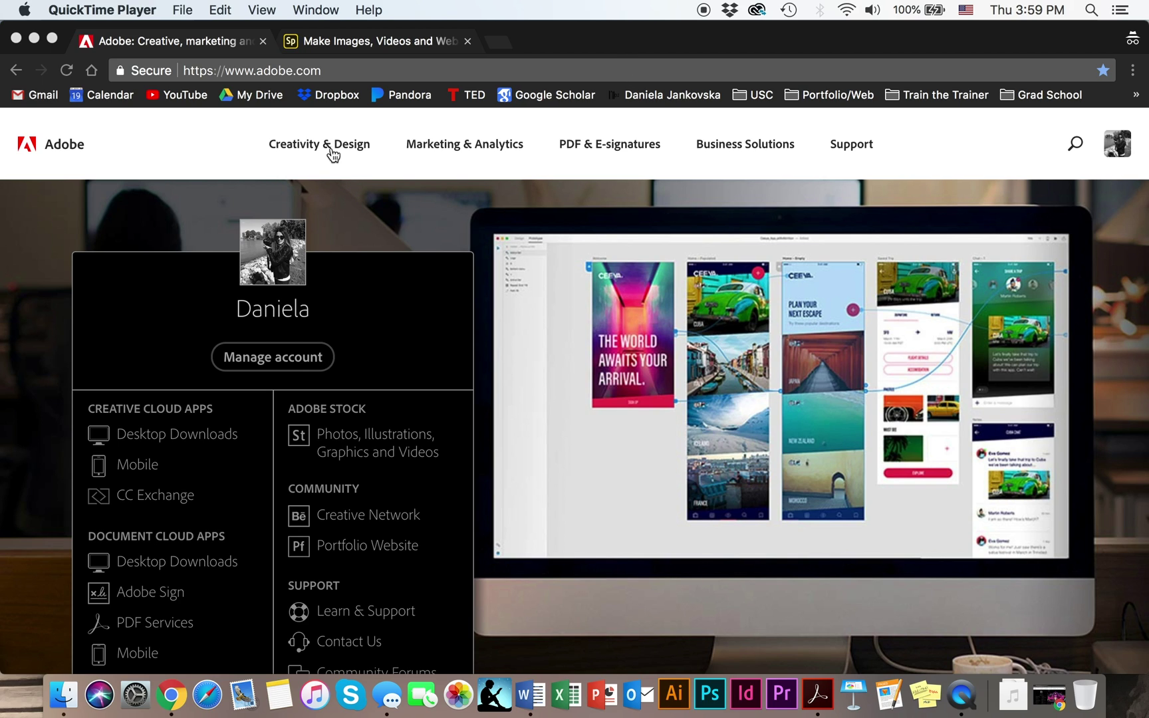
Search adobe.com for 'adobe spa' and open the Adobe Spark result
{"action": "left_click", "coordinate": [1074, 153]}
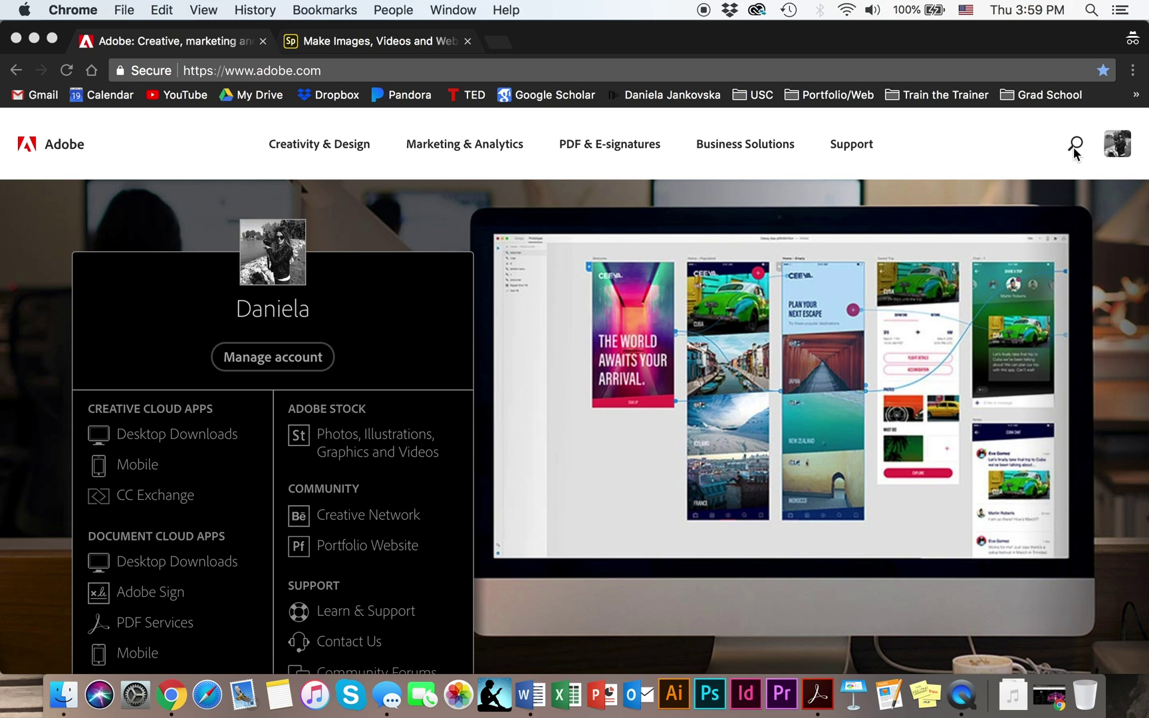
{"action": "left_click", "coordinate": [1076, 146]}
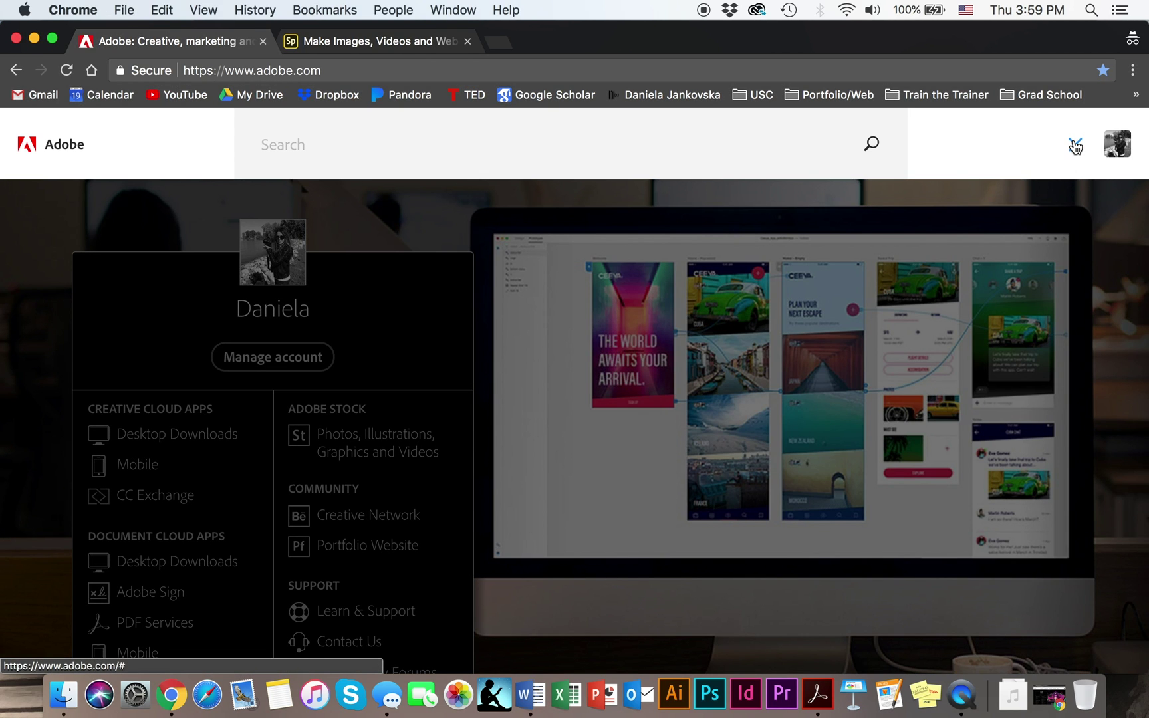
{"action": "type", "text": "adobe"}
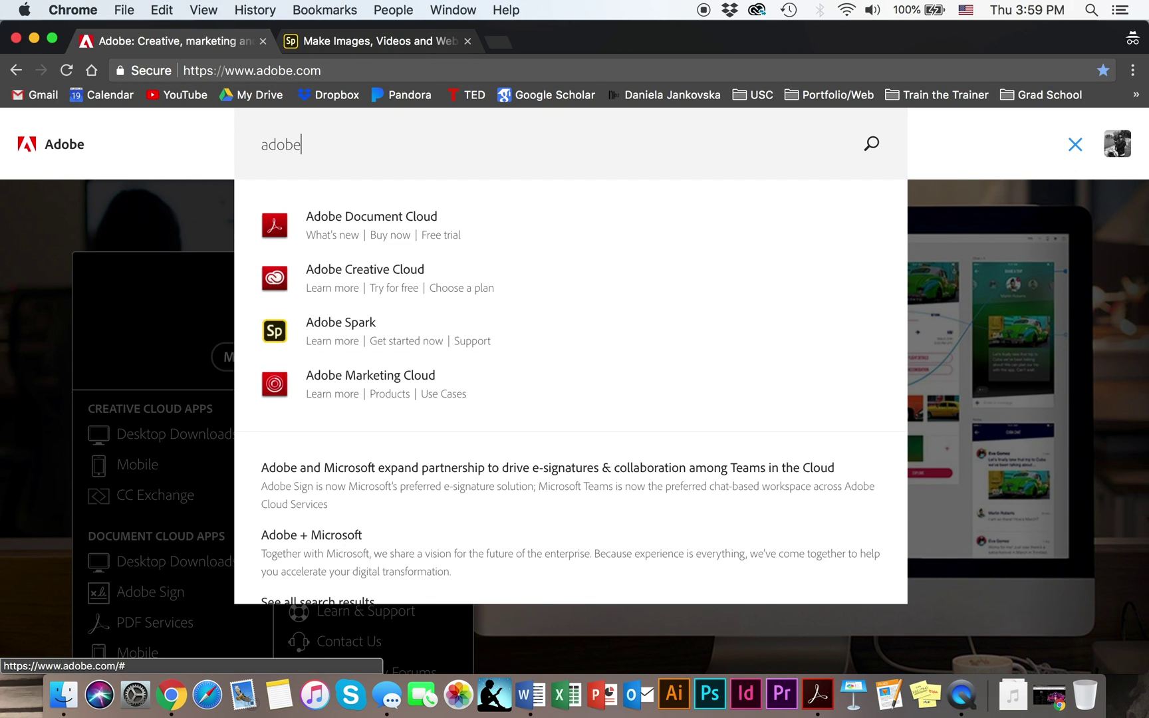
{"action": "type", "text": " spa"}
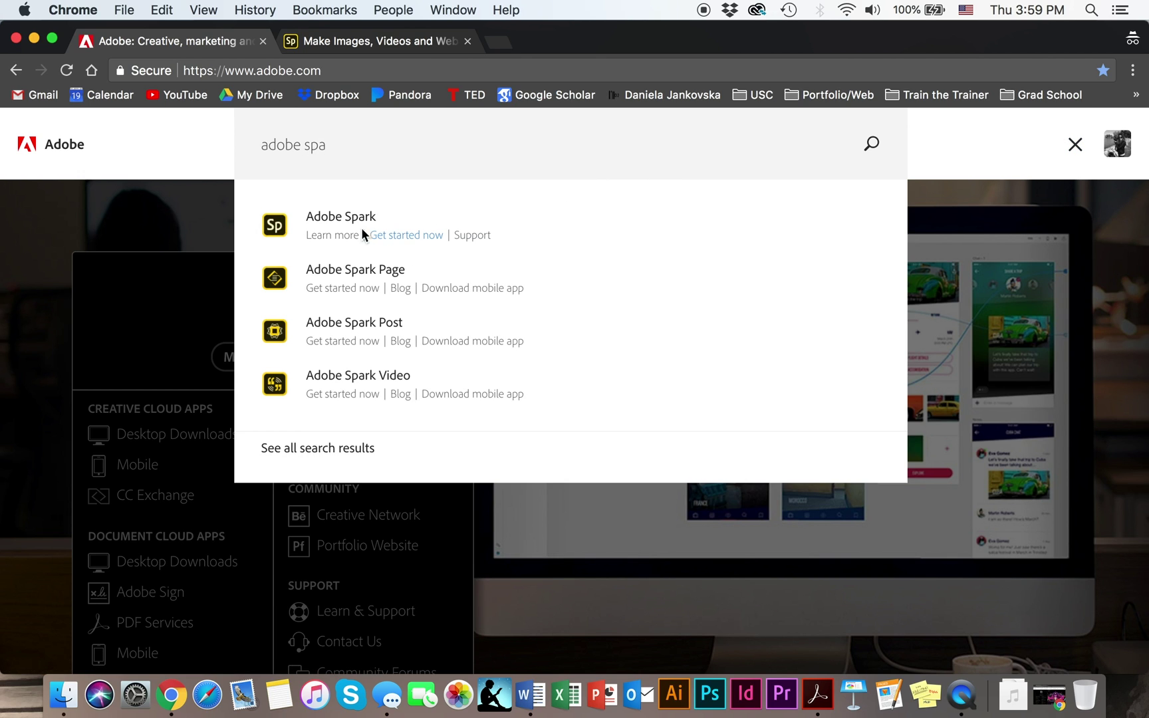
{"action": "left_click", "coordinate": [342, 224]}
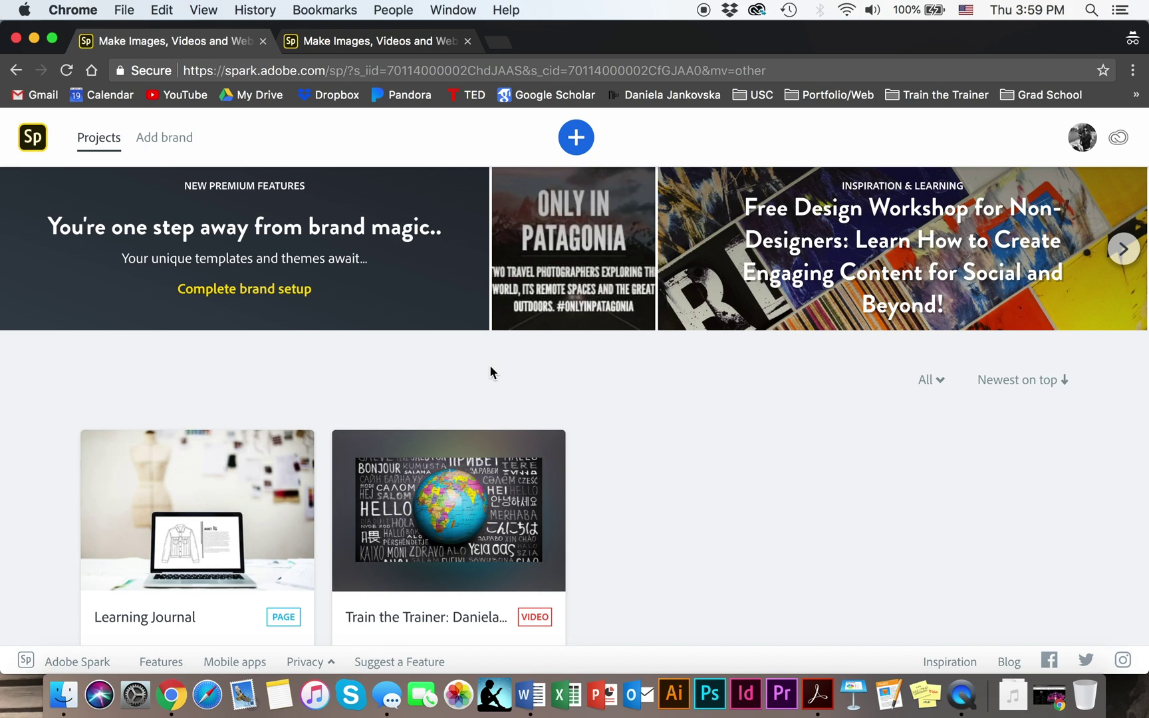
Create a new Video project from the Spark + button
{"action": "left_click", "coordinate": [582, 143]}
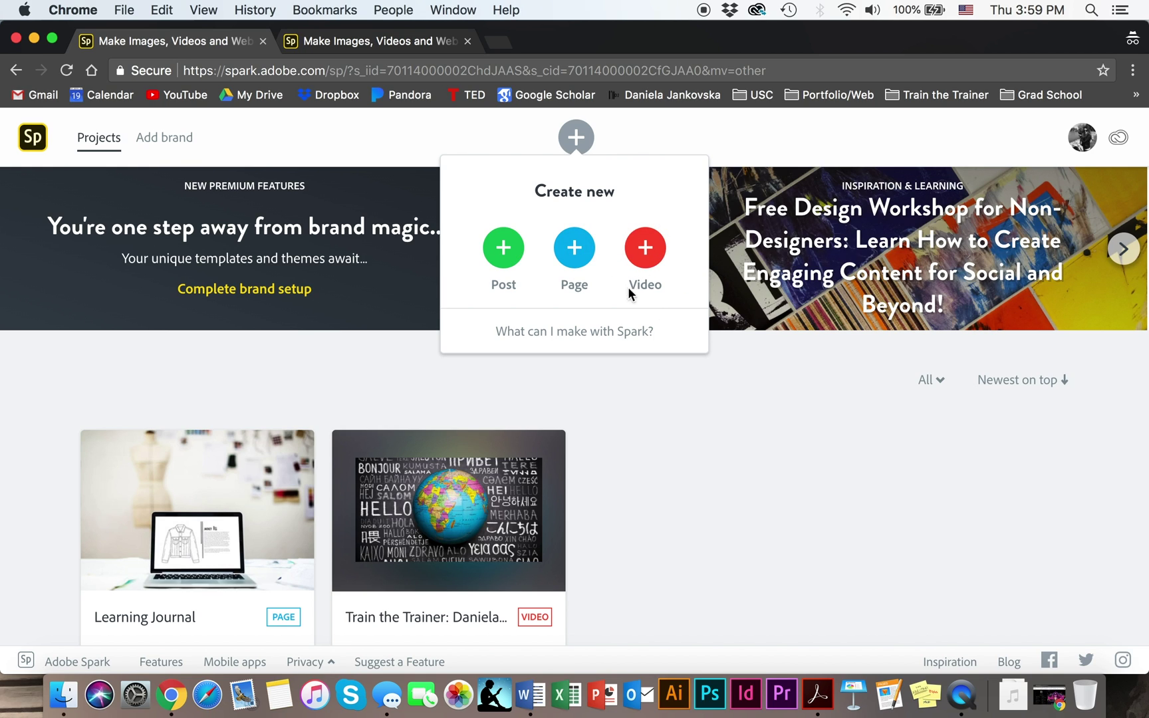
{"action": "left_click", "coordinate": [647, 246]}
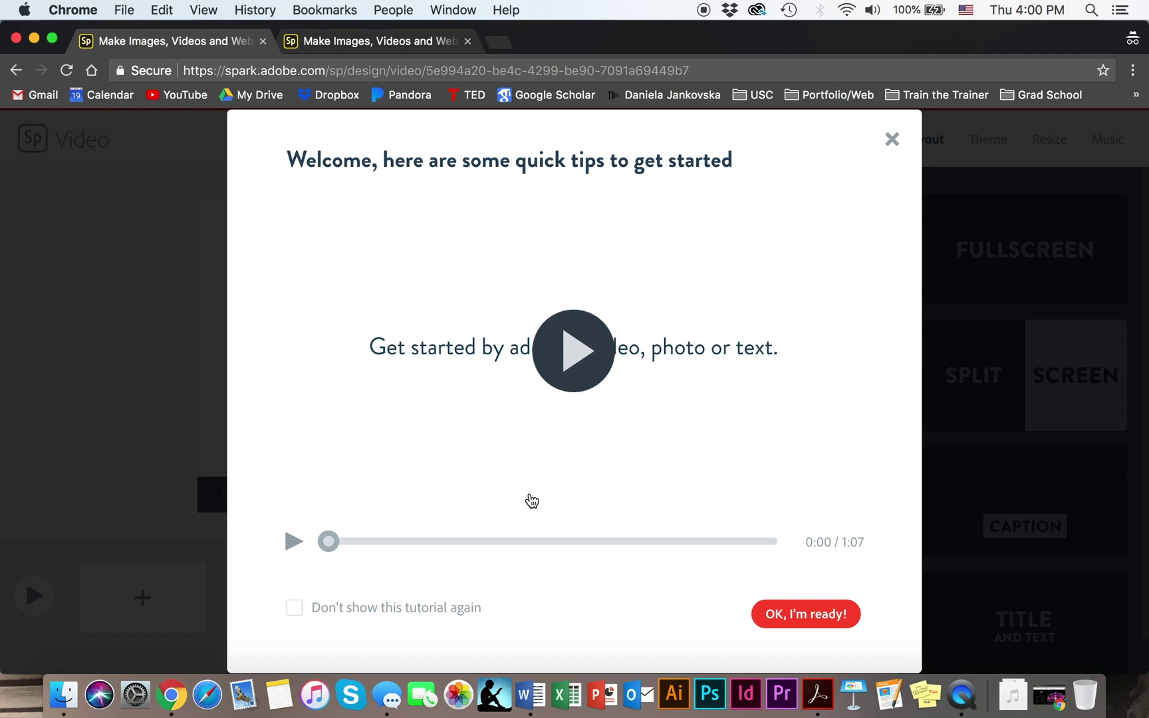
Dismiss the welcome quick-tips tutorial
{"action": "left_click", "coordinate": [892, 139]}
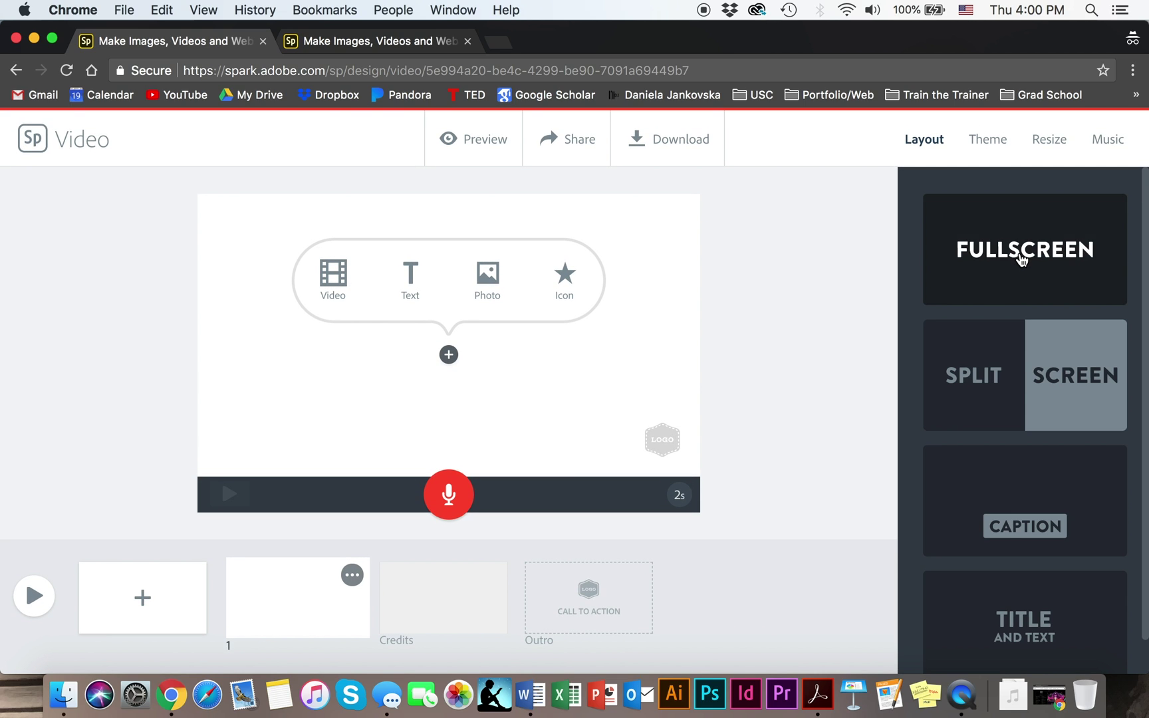
Set slide 1 to Fullscreen and fill it with the free 'fashion design' laptop-and-mannequin photo
{"action": "left_click", "coordinate": [1023, 260]}
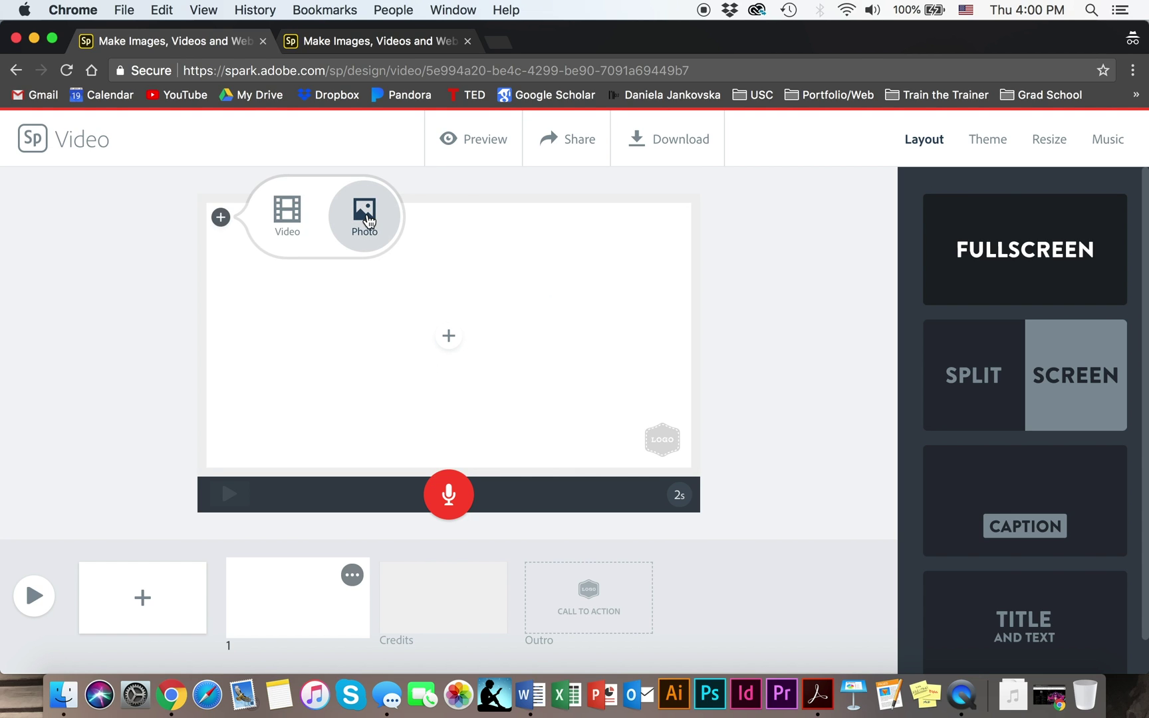
{"action": "left_click", "coordinate": [368, 221]}
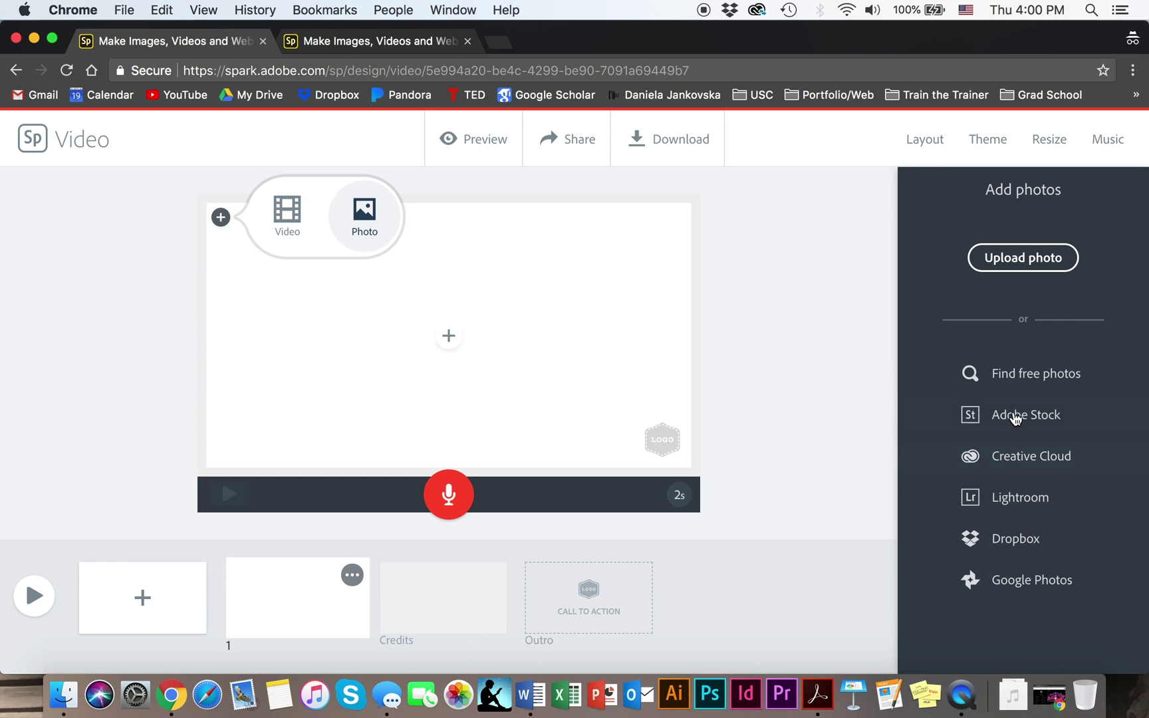
{"action": "left_click", "coordinate": [1046, 379]}
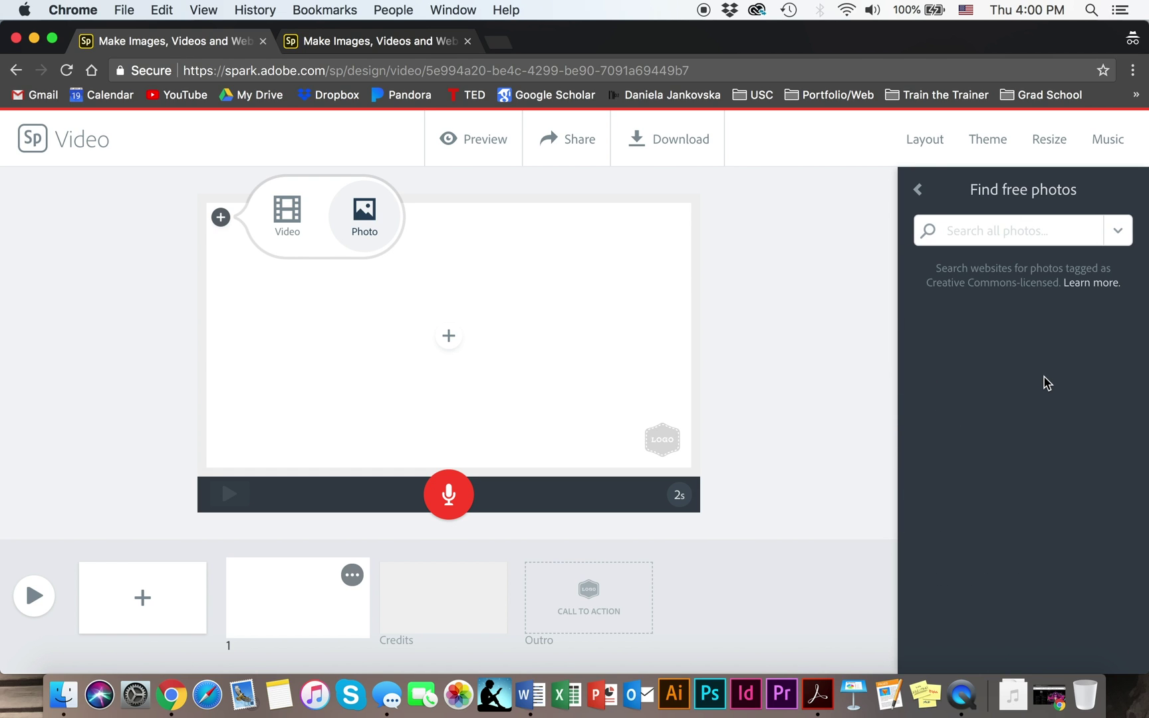
{"action": "type", "text": "fashion design"}
{"action": "key", "text": "Return"}
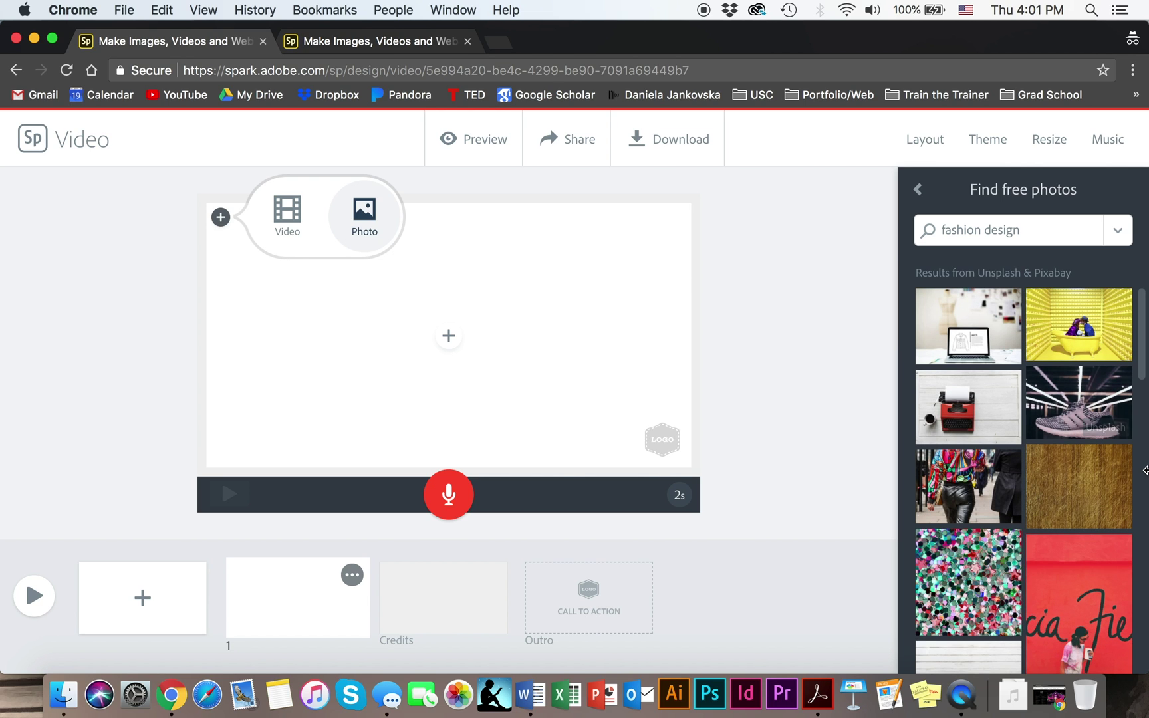
{"action": "scroll", "coordinate": [1077, 547], "scroll_direction": "down", "scroll_amount": 5}
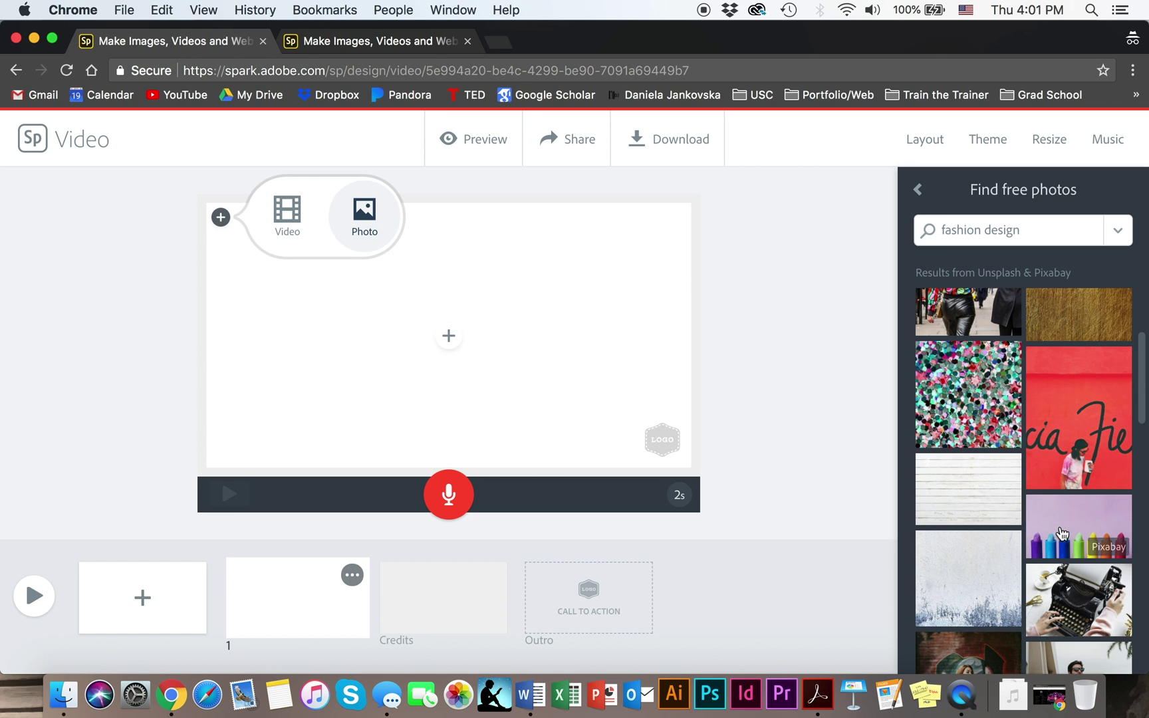
{"action": "scroll", "coordinate": [1062, 532], "scroll_direction": "down", "scroll_amount": 5}
{"action": "left_click", "coordinate": [1069, 444]}
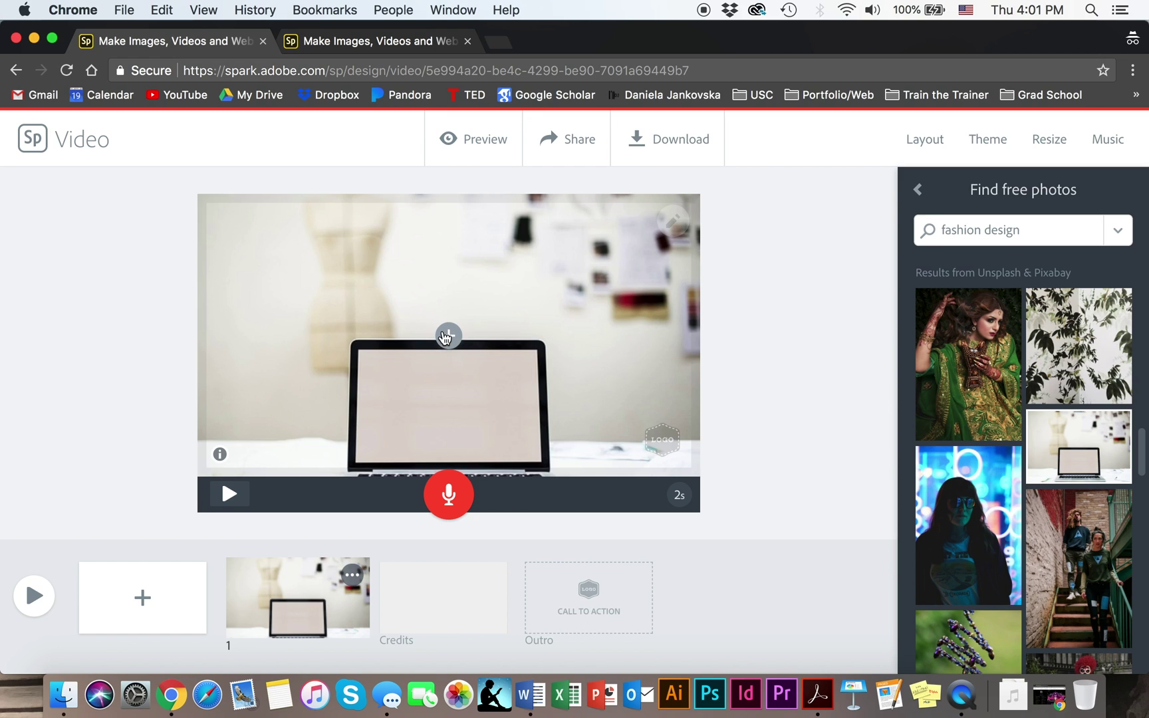
Add the text 'Hello This Is My Video' over the slide 1 photo and dismiss the tip
{"action": "left_click", "coordinate": [446, 337]}
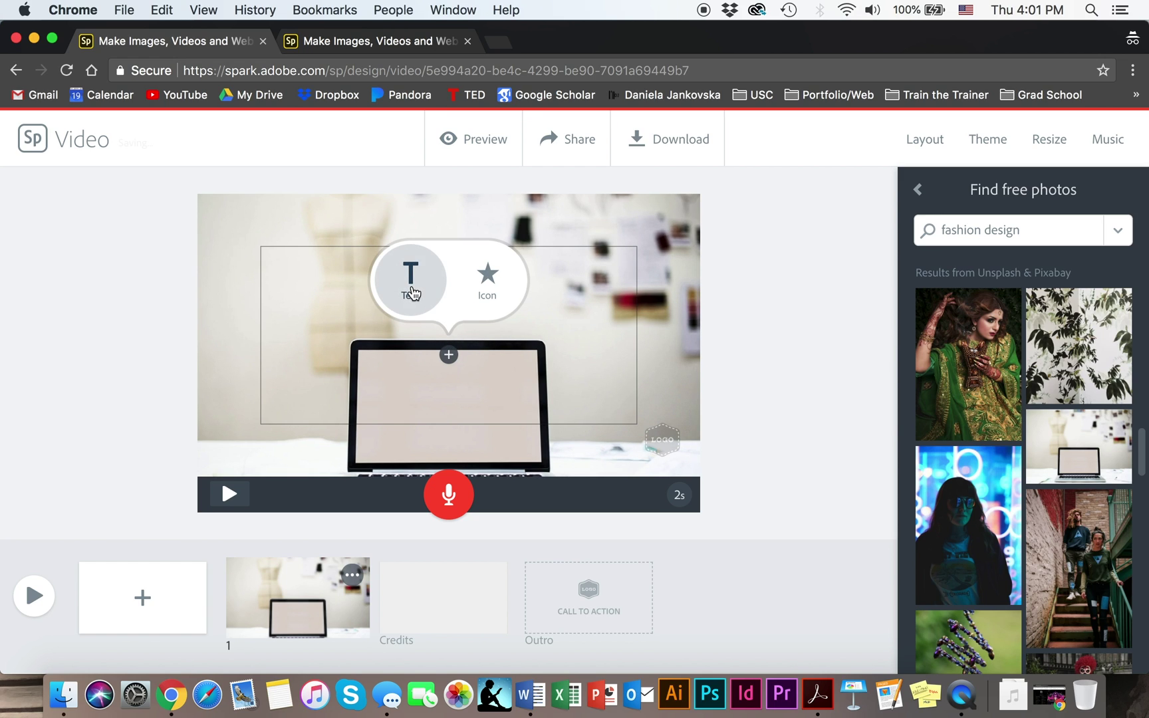
{"action": "left_click", "coordinate": [415, 286]}
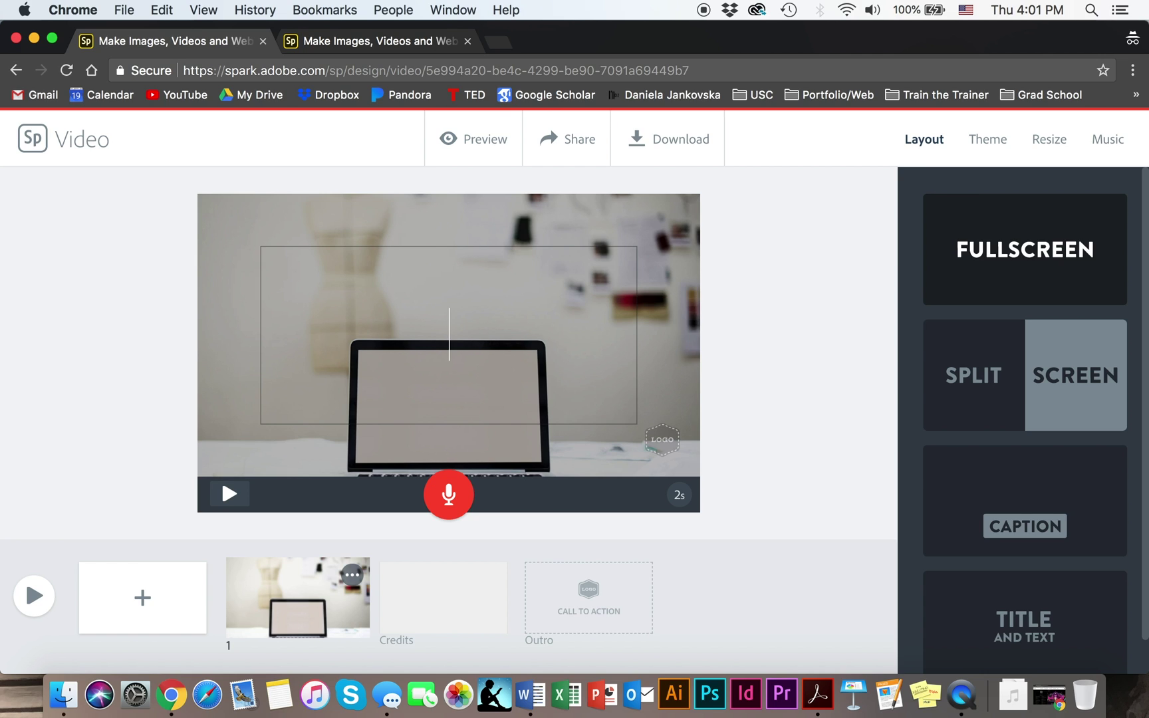
{"action": "type", "text": "Hello This I"}
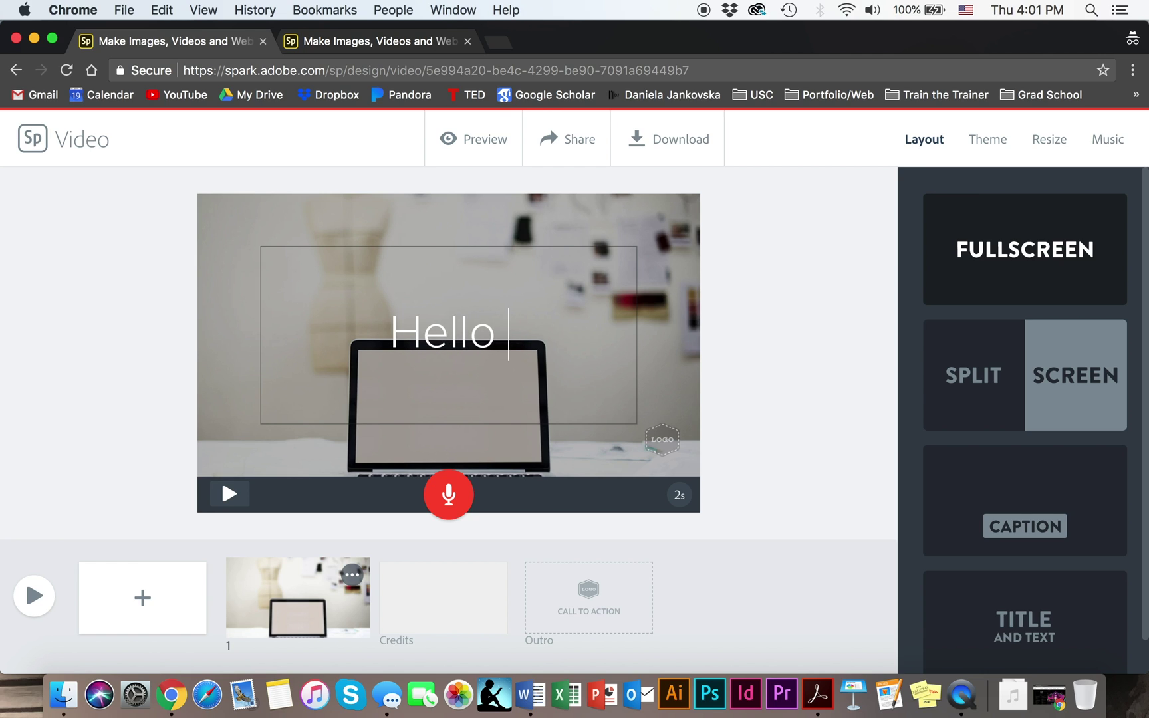
{"action": "type", "text": "s"}
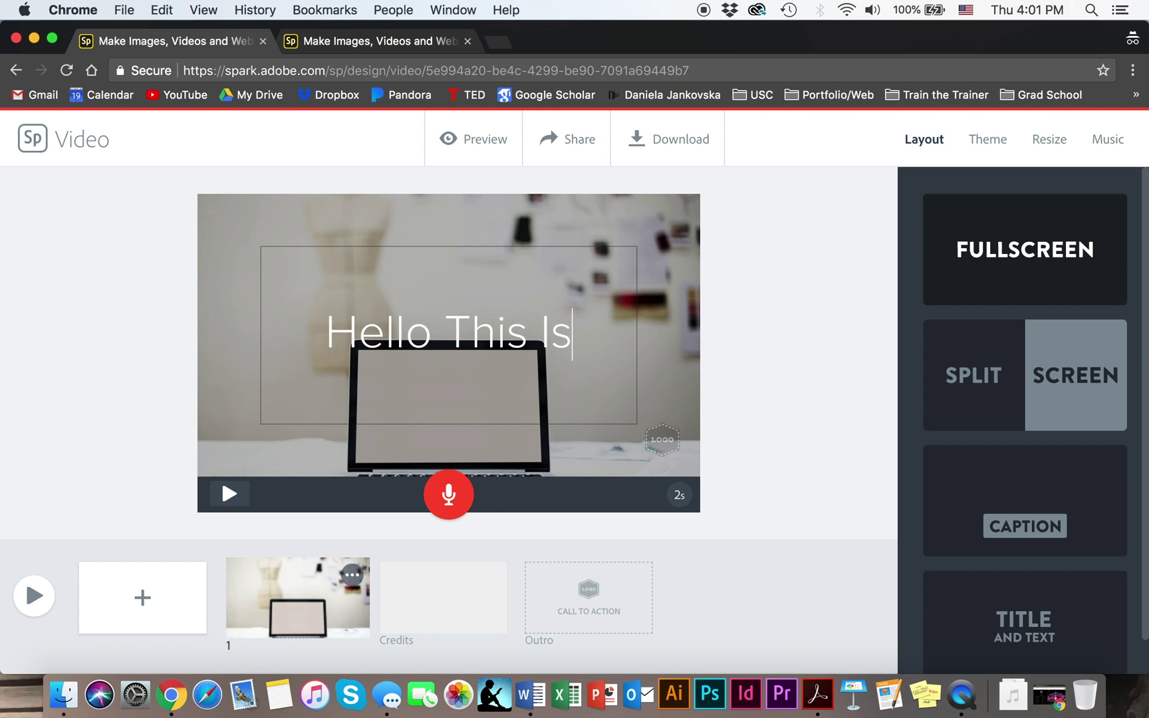
{"action": "type", "text": " My Video"}
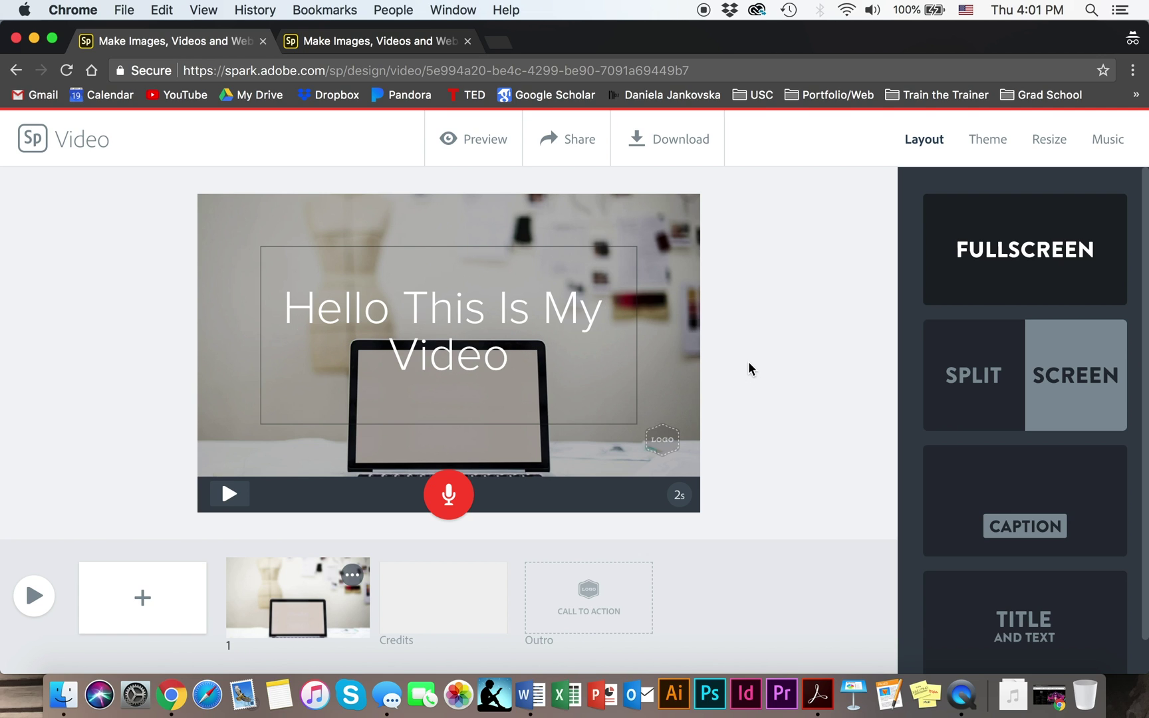
{"action": "left_click", "coordinate": [742, 382]}
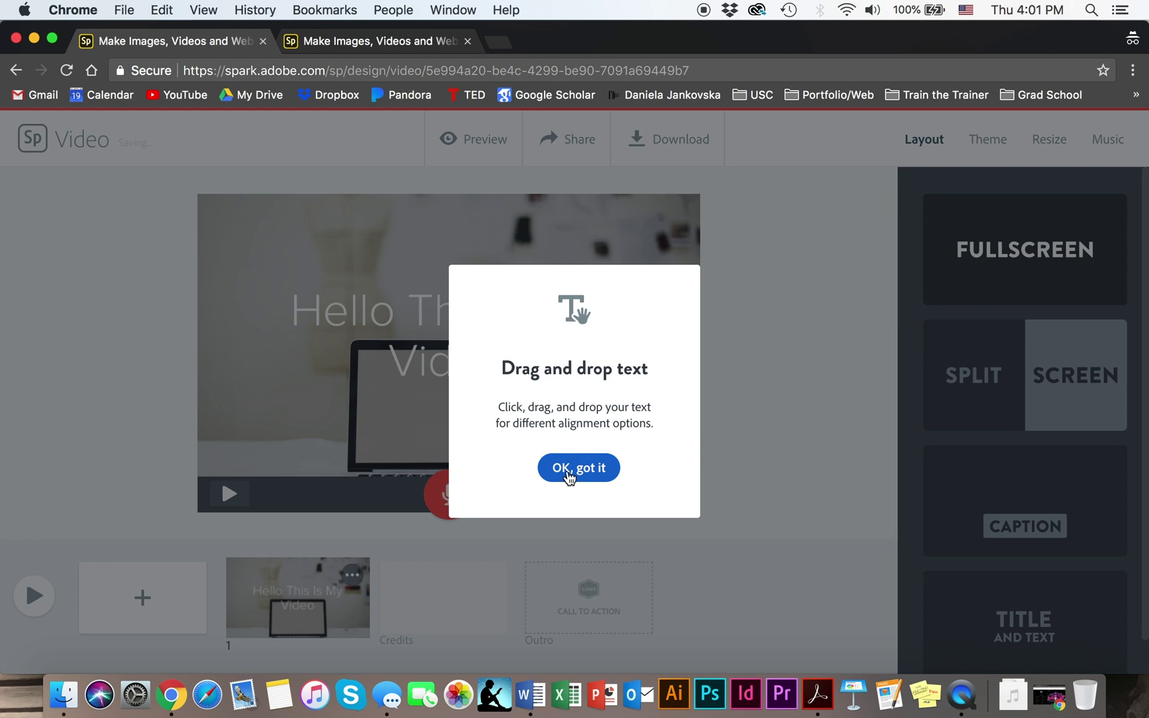
{"action": "left_click", "coordinate": [568, 470]}
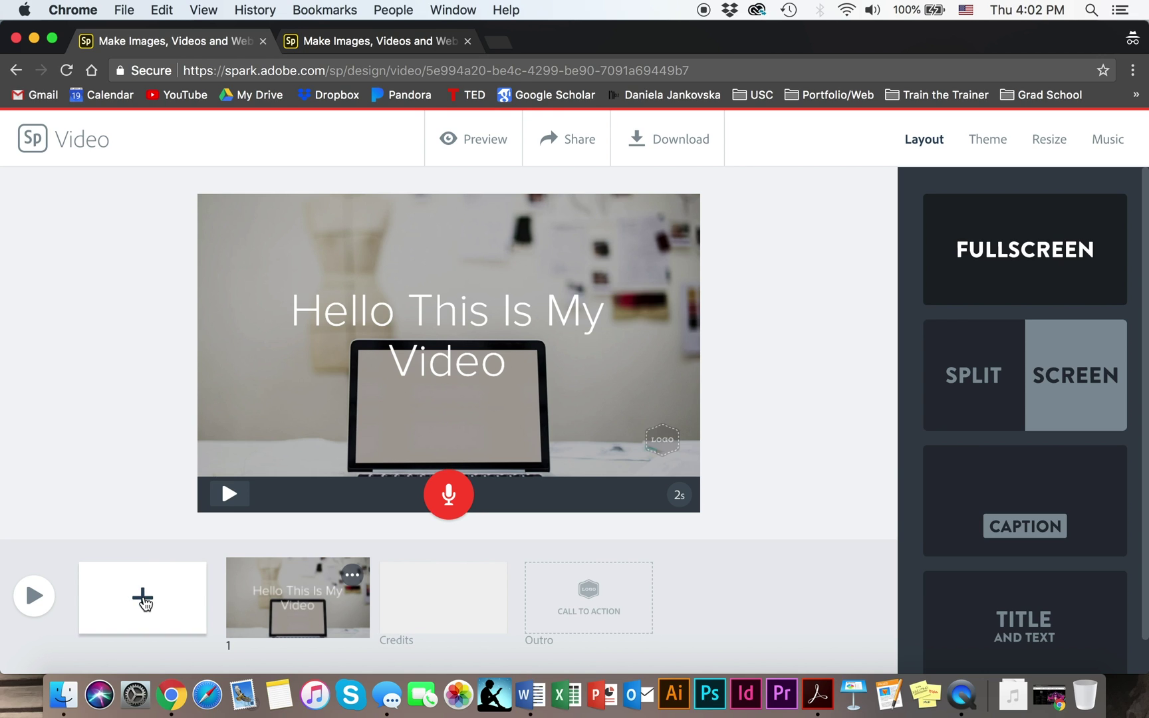
Add a second split-screen slide with the sneaker photo in its left half
{"action": "left_click", "coordinate": [143, 601]}
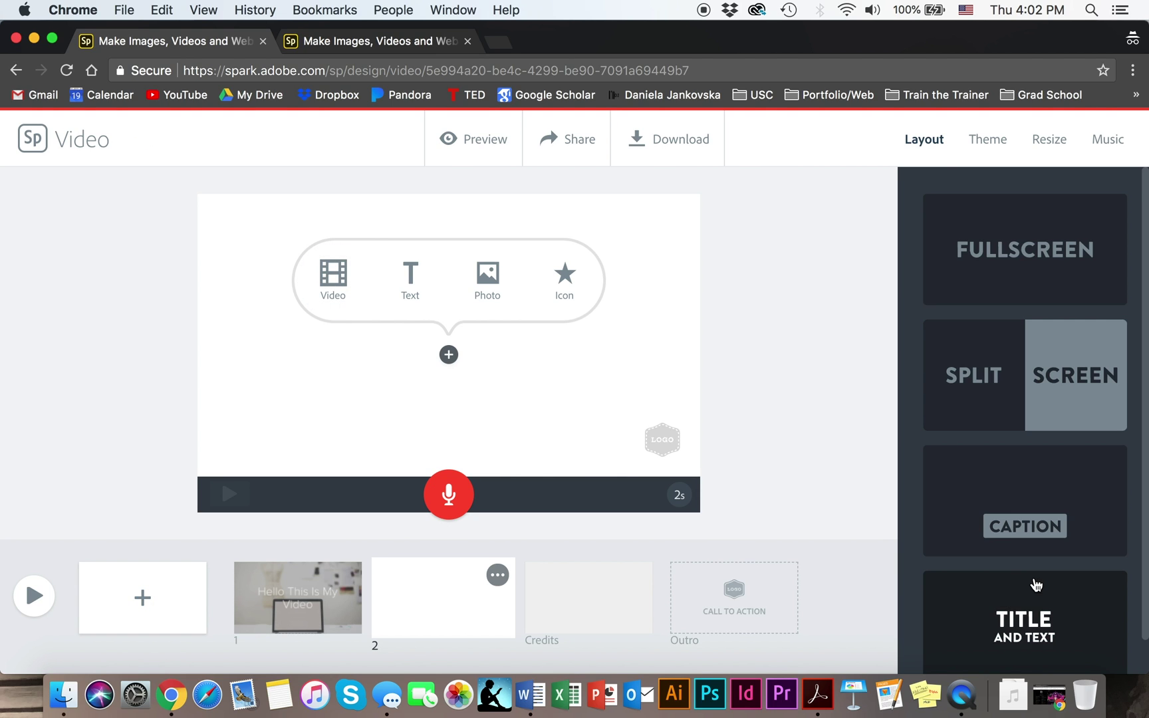
{"action": "left_click", "coordinate": [1001, 365]}
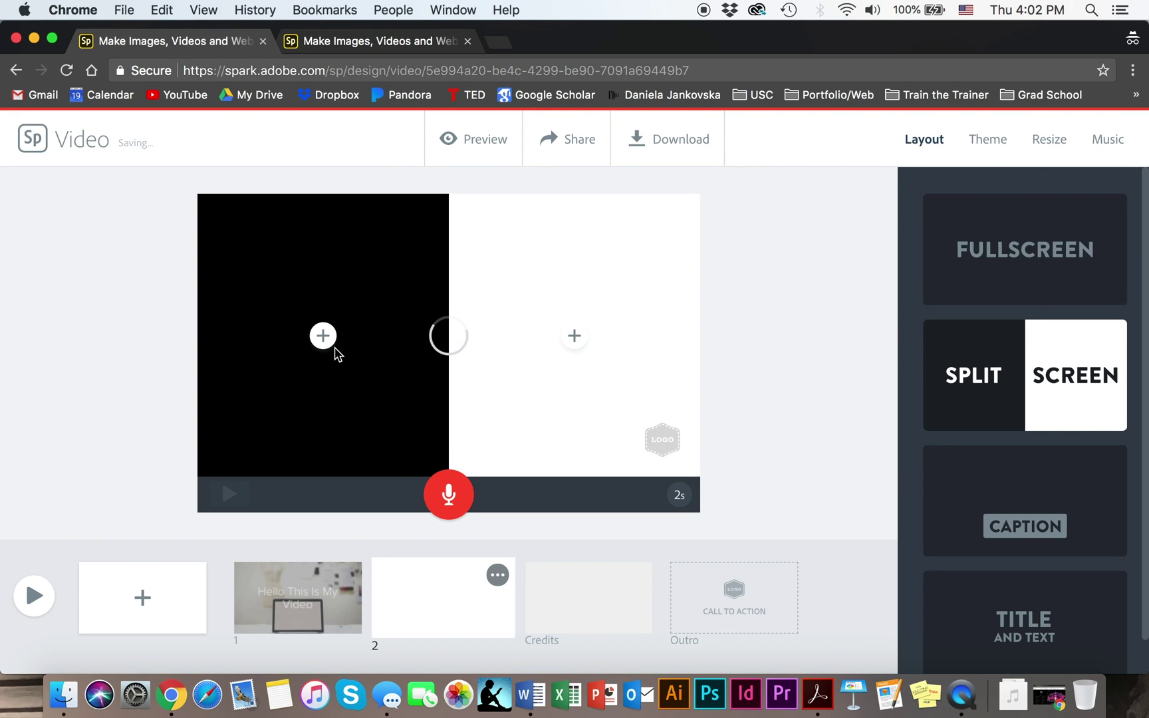
{"action": "left_click", "coordinate": [323, 335]}
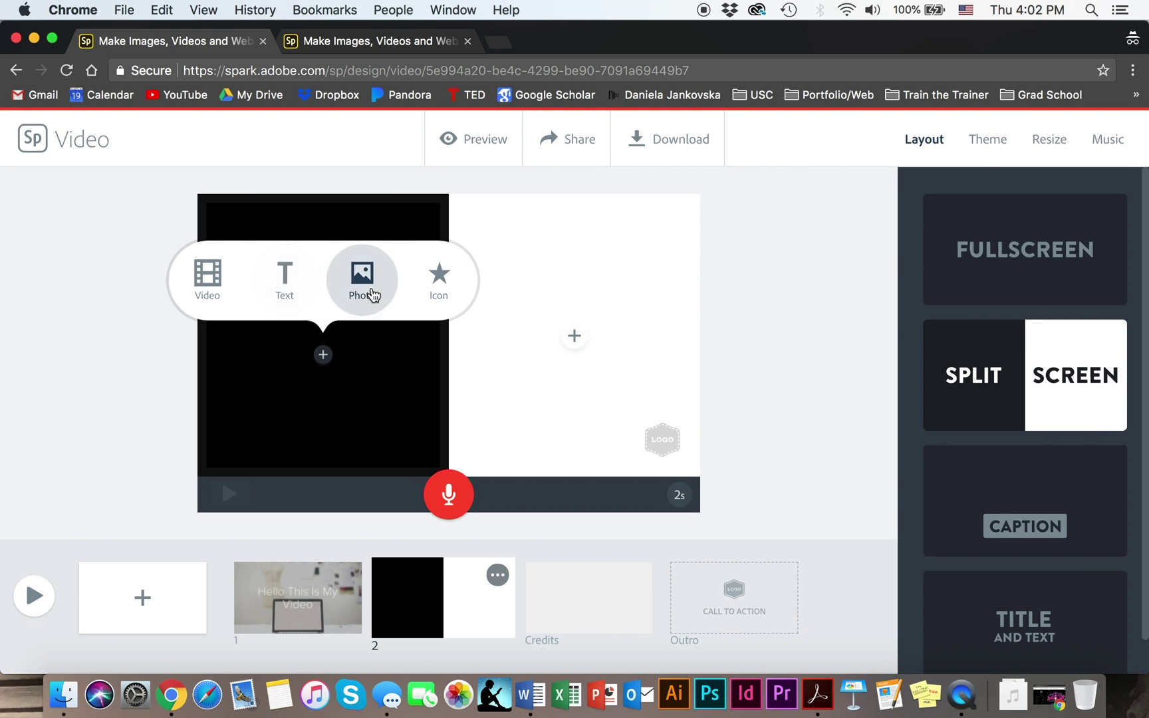
{"action": "left_click", "coordinate": [370, 293]}
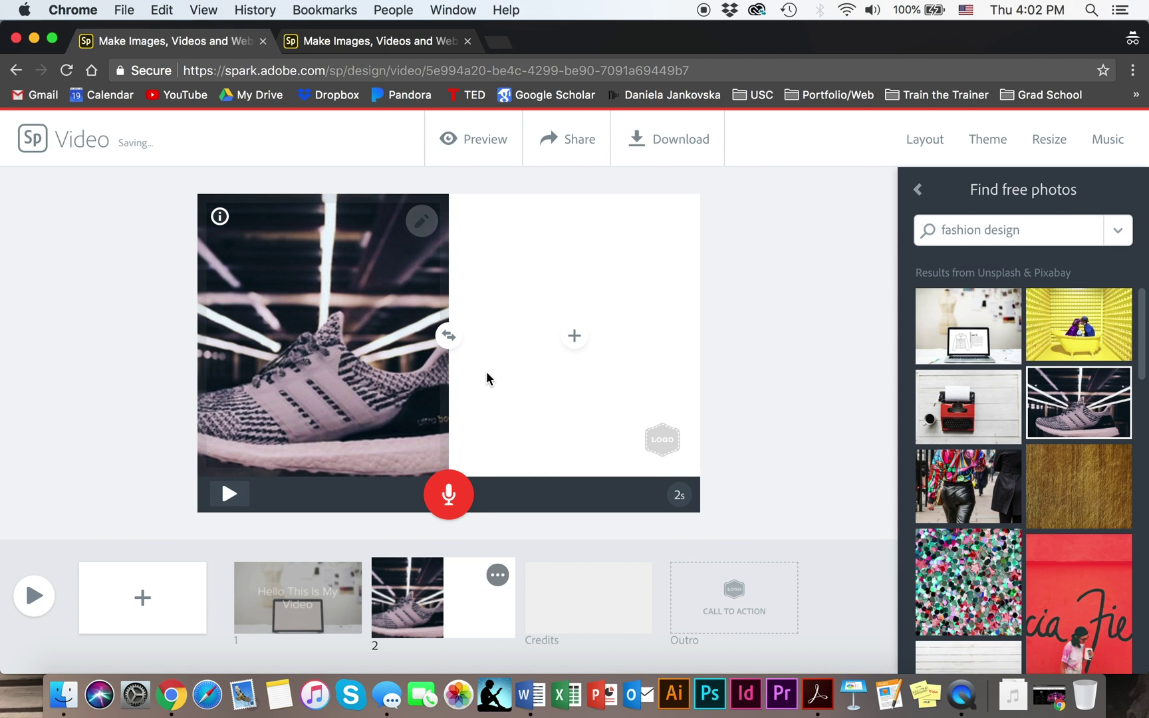
Put the caption 'Nike Shoes' in the right half of slide 2
{"action": "left_click", "coordinate": [574, 338]}
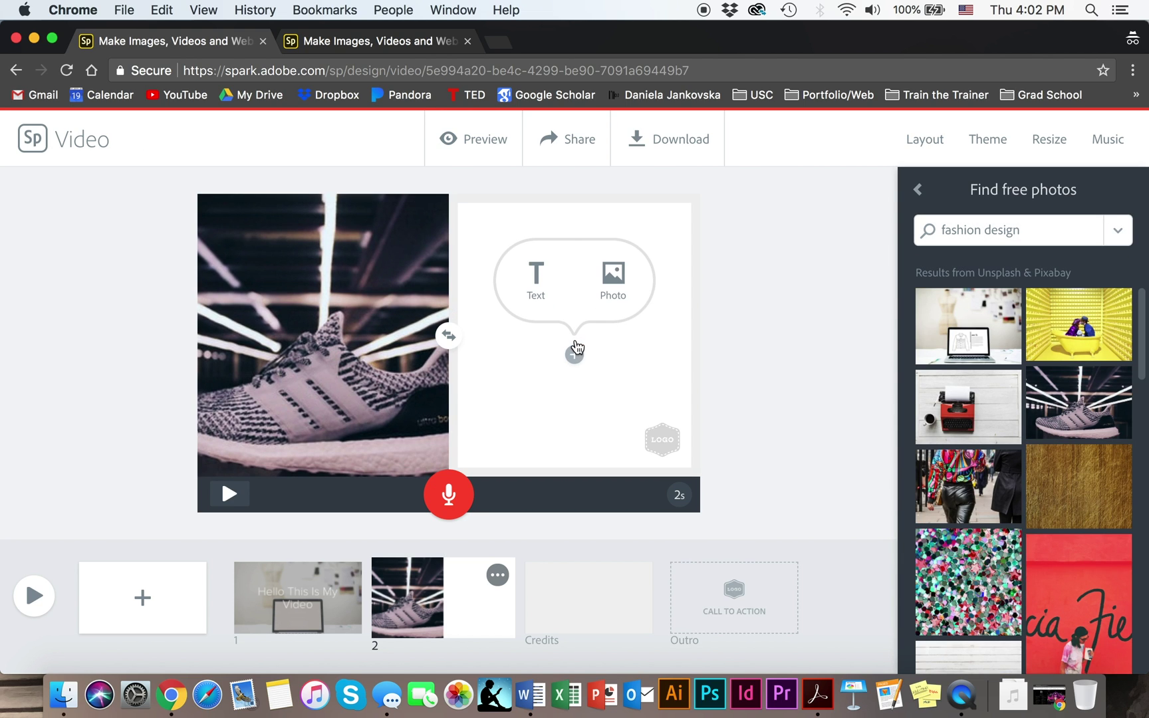
{"action": "left_click", "coordinate": [535, 278]}
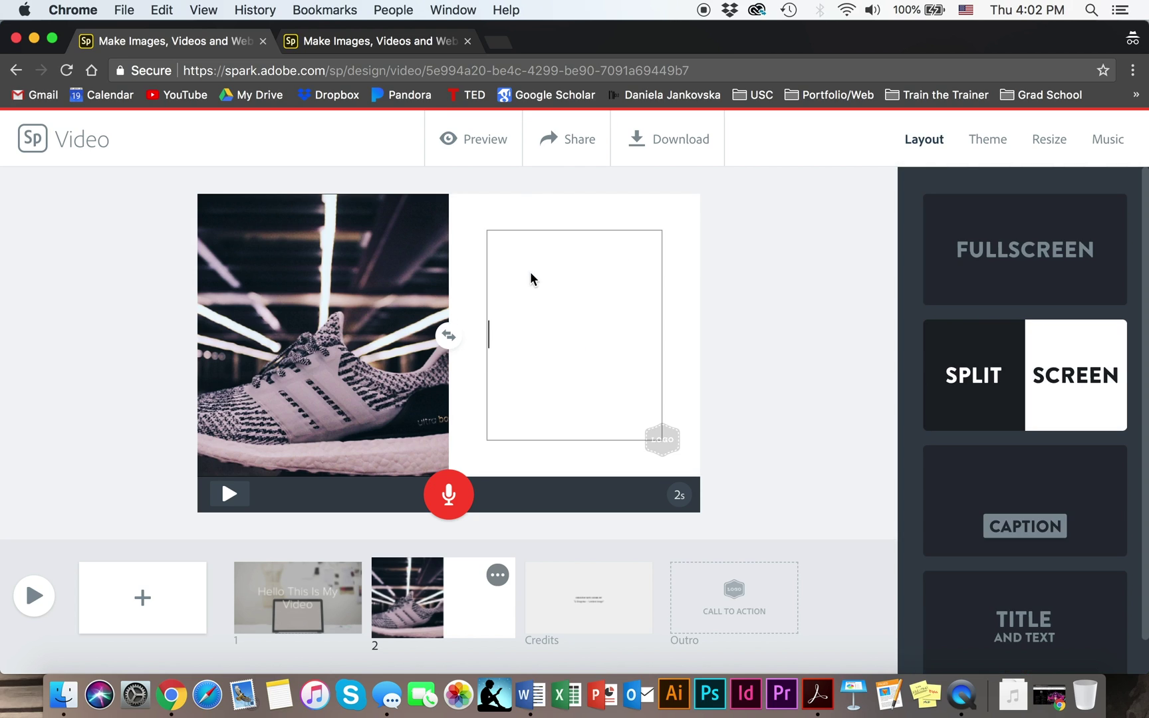
{"action": "type", "text": "Nike Shoes"}
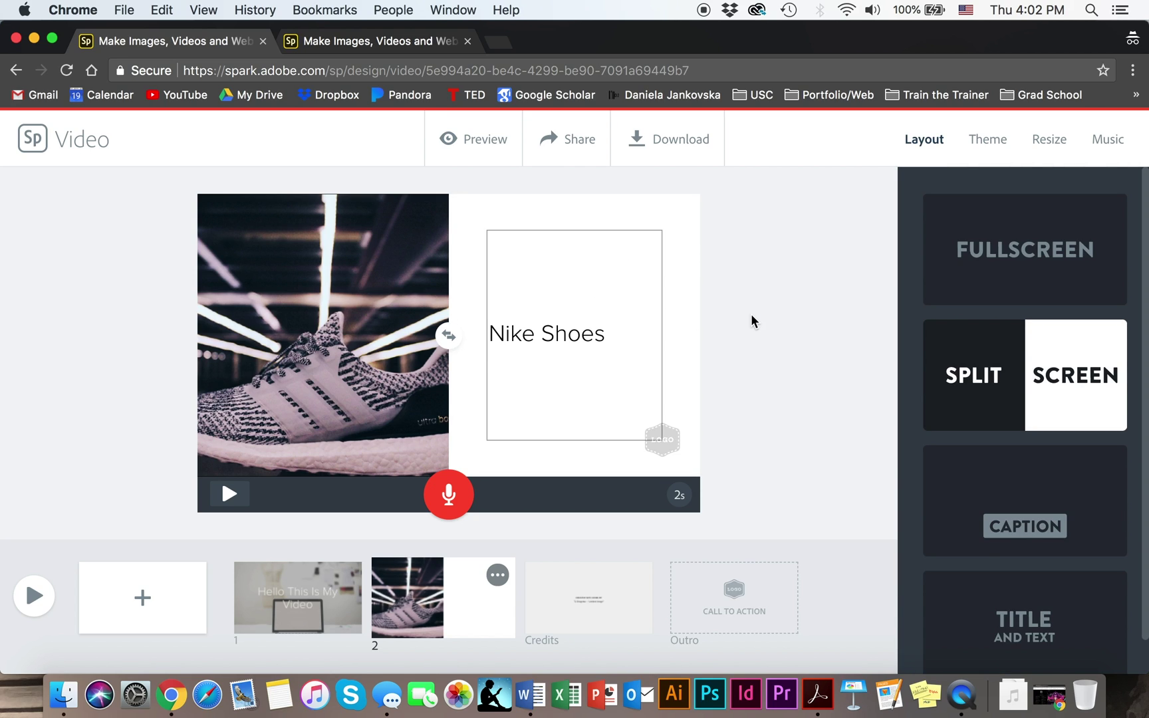
{"action": "left_click", "coordinate": [752, 321]}
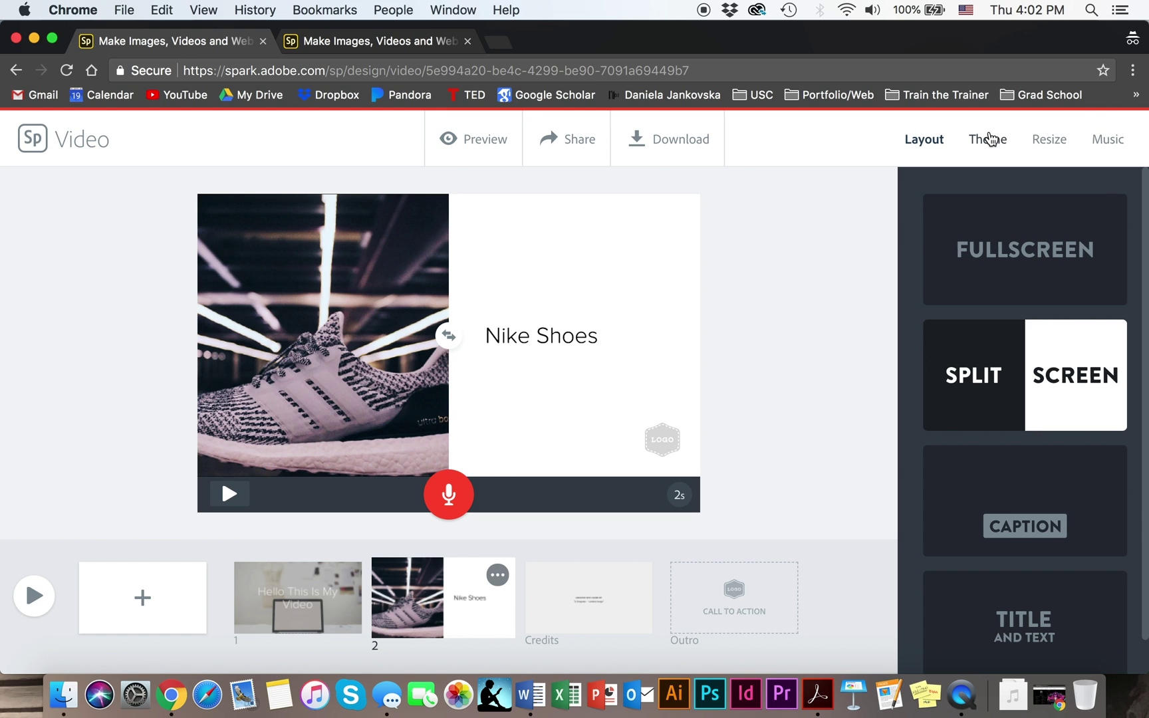
Preview the Focus theme on the video, then switch back to Elevate
{"action": "left_click", "coordinate": [991, 141]}
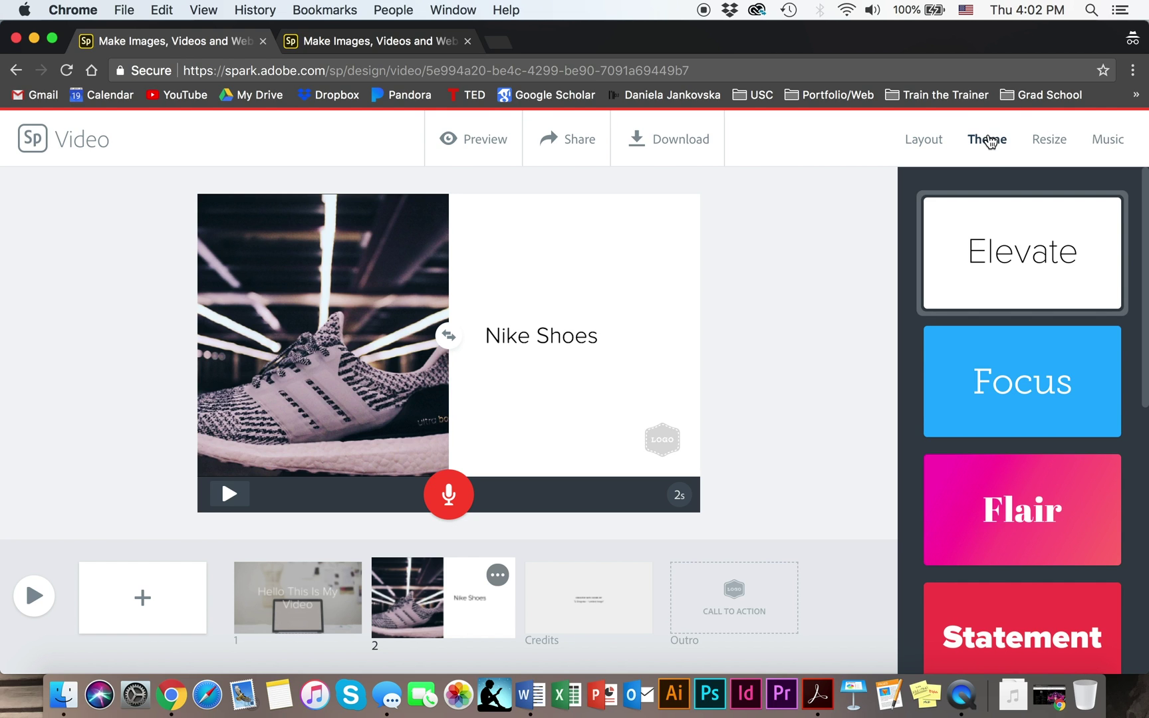
{"action": "scroll", "coordinate": [1022, 382], "scroll_direction": "down", "scroll_amount": 8}
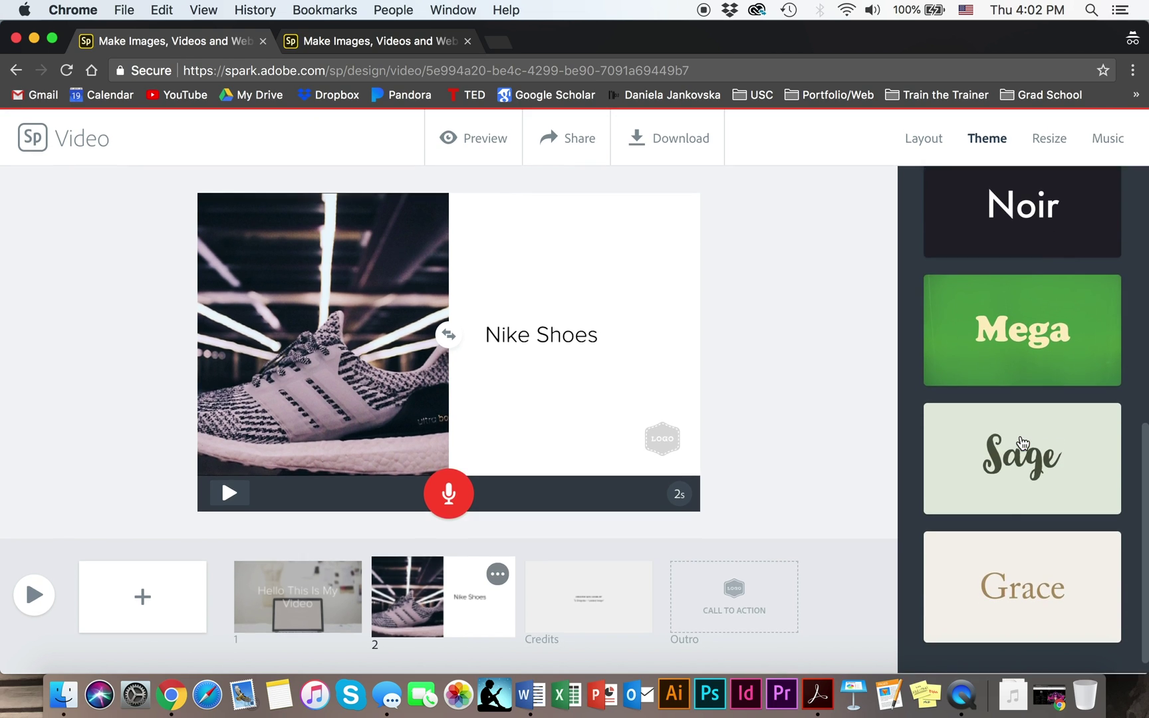
{"action": "scroll", "coordinate": [1021, 426], "scroll_direction": "up", "scroll_amount": 8}
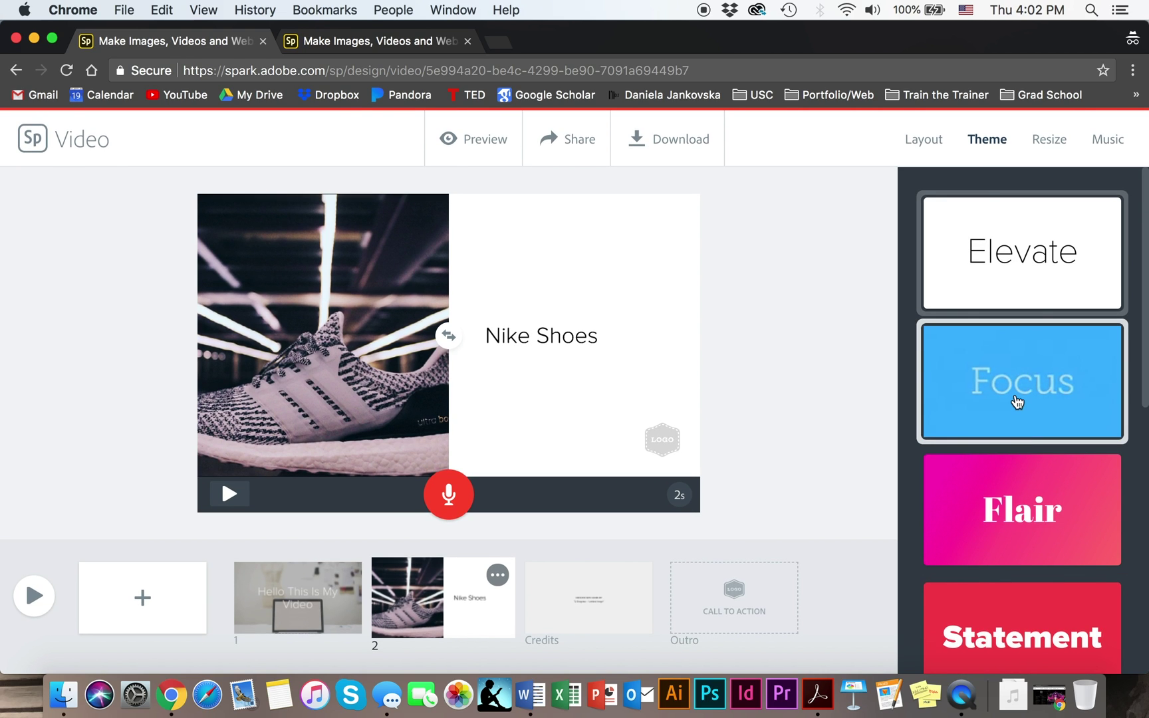
{"action": "left_click", "coordinate": [1018, 401]}
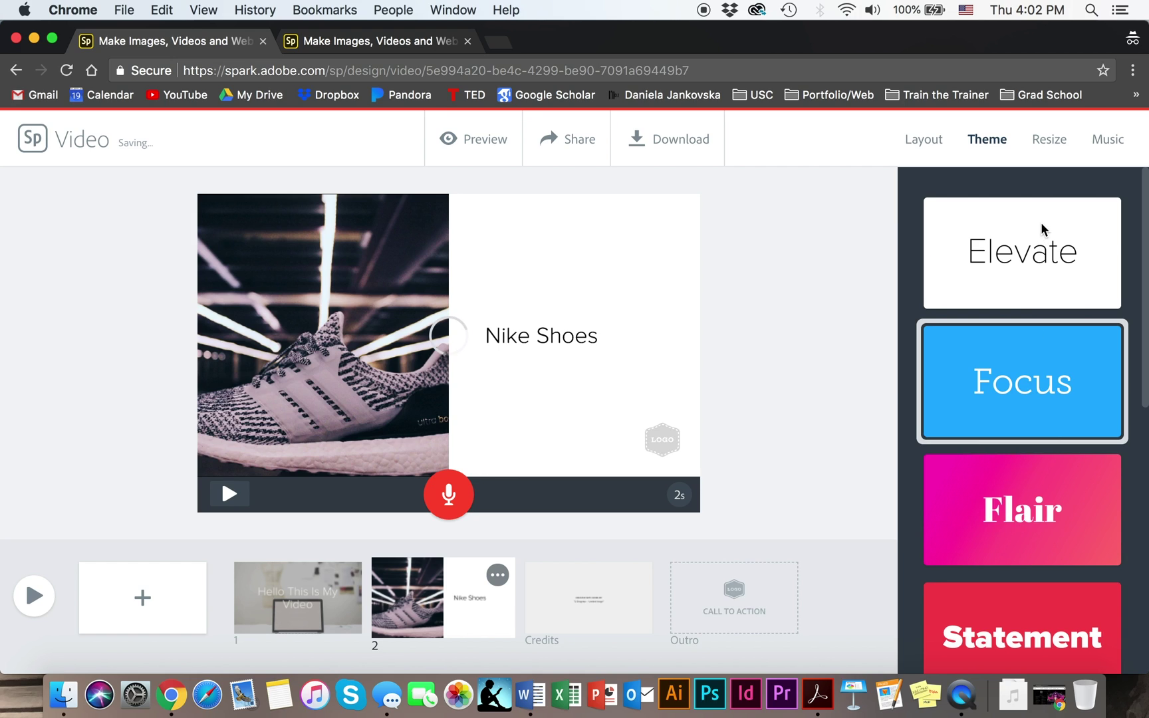
{"action": "left_click", "coordinate": [1034, 262]}
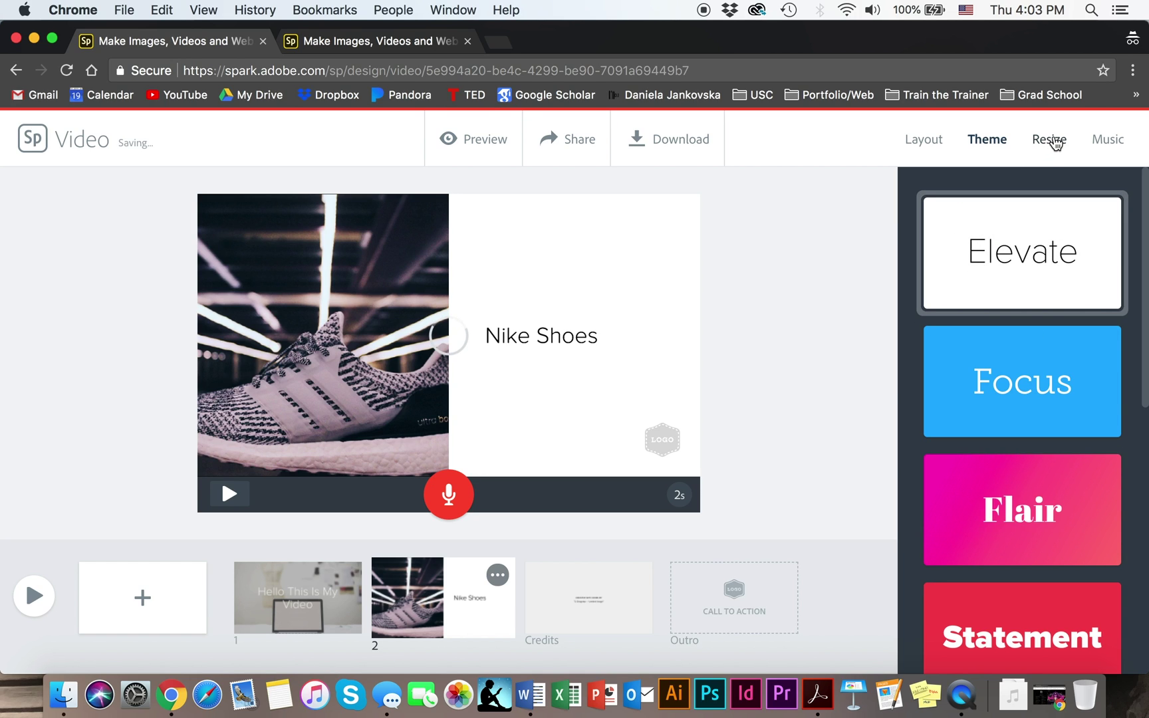
{"action": "left_click", "coordinate": [1055, 142]}
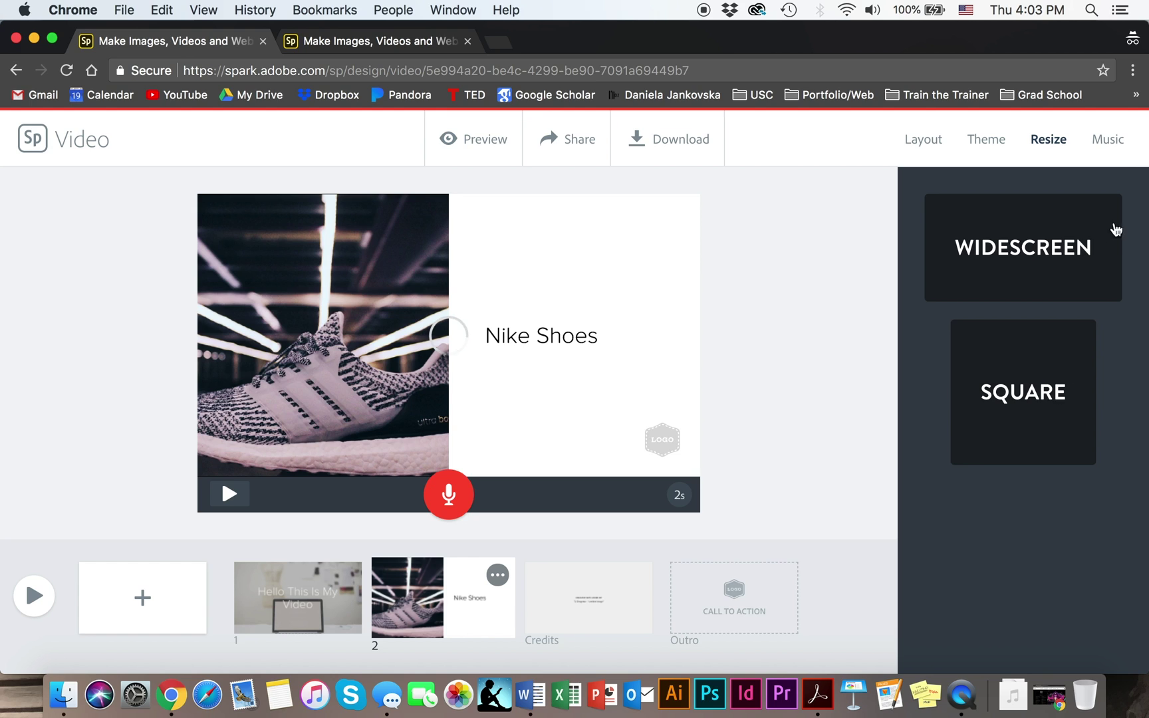
Show the Music choices and scroll through the background track list
{"action": "left_click", "coordinate": [1108, 140]}
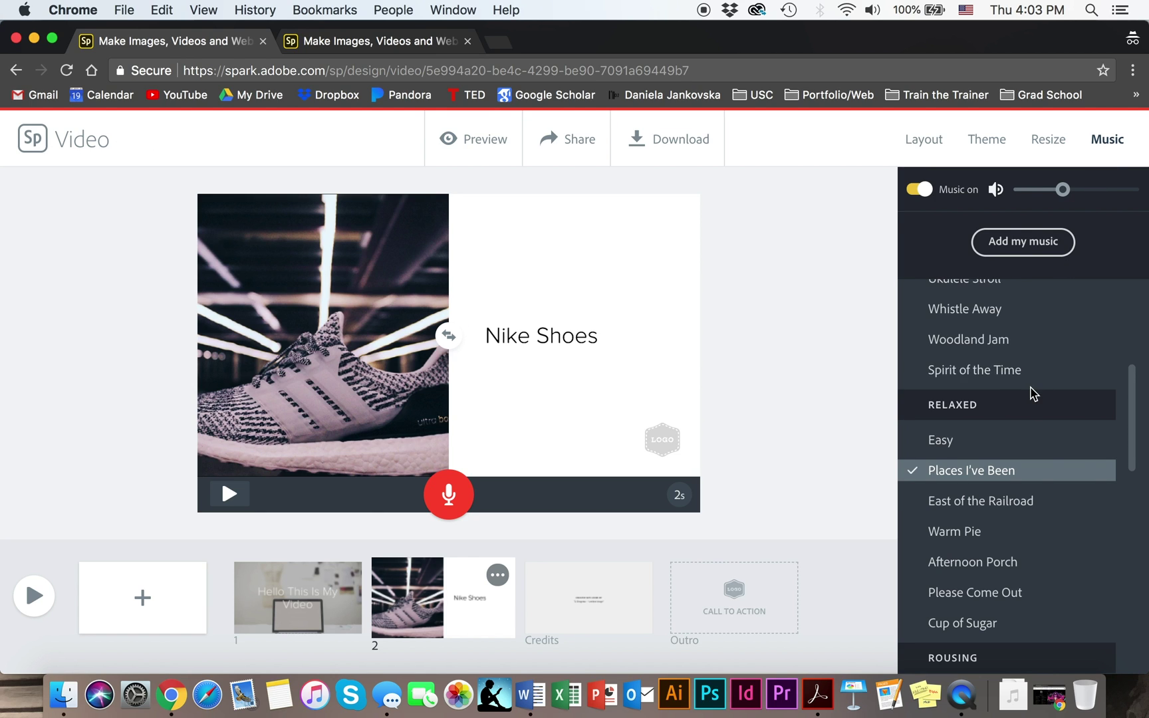
{"action": "scroll", "coordinate": [1032, 393], "scroll_direction": "up", "scroll_amount": 5}
{"action": "scroll", "coordinate": [1031, 392], "scroll_direction": "down", "scroll_amount": 5}
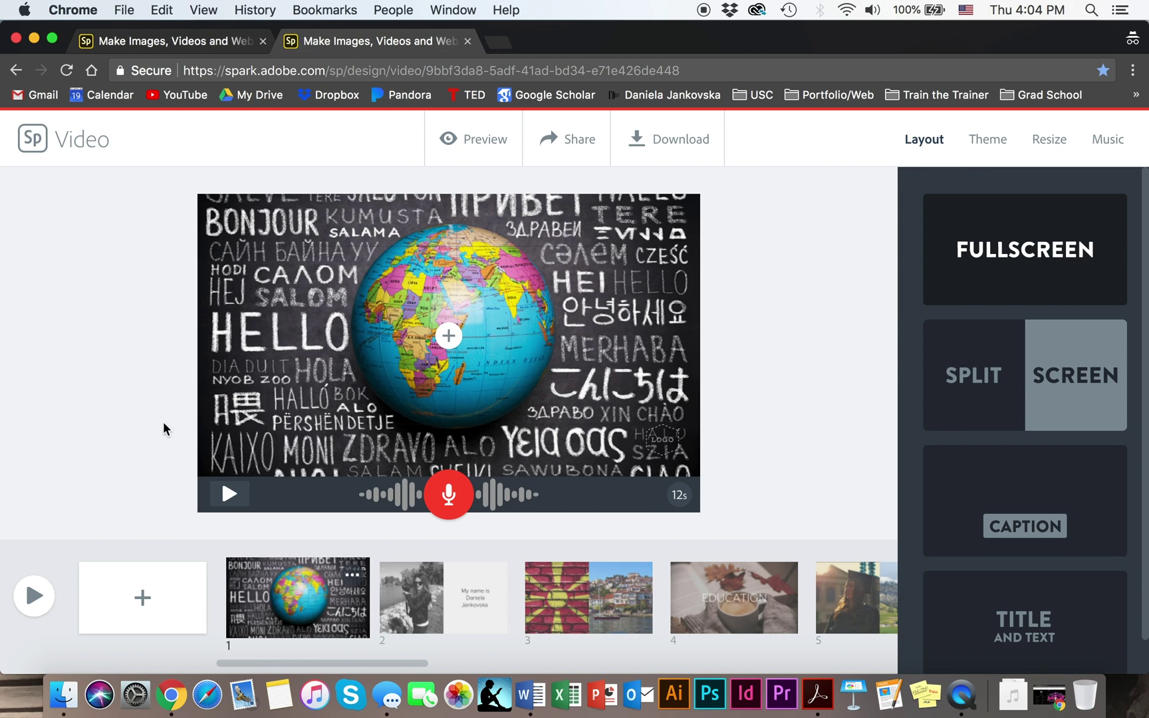
Scroll the globe project's slide filmstrip right to the Outro and back to slide 1
{"action": "scroll", "coordinate": [498, 602], "scroll_direction": "right", "scroll_amount": 10}
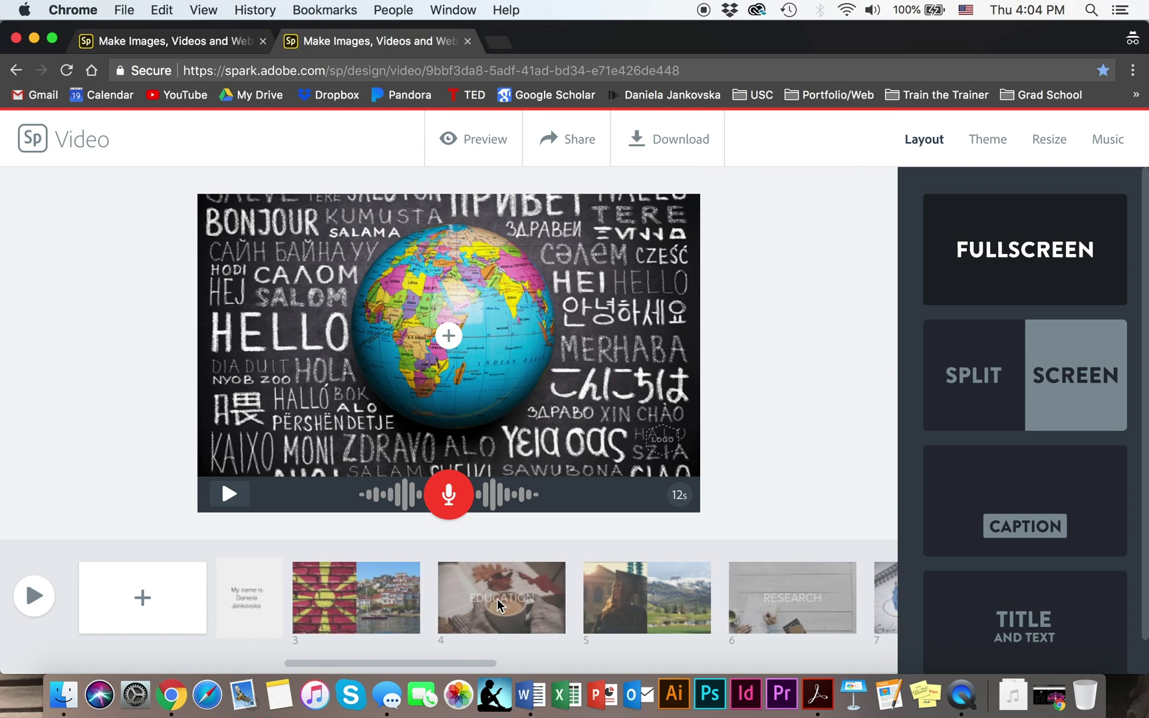
{"action": "scroll", "coordinate": [498, 605], "scroll_direction": "right", "scroll_amount": 10}
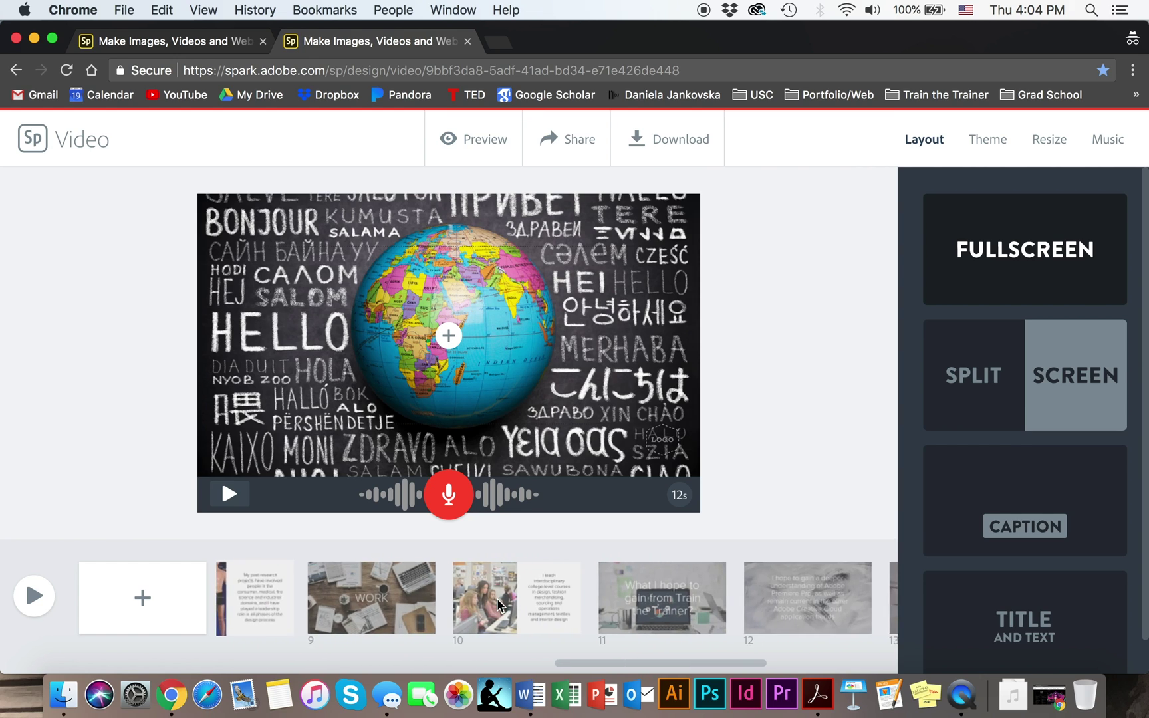
{"action": "scroll", "coordinate": [499, 605], "scroll_direction": "right", "scroll_amount": 3}
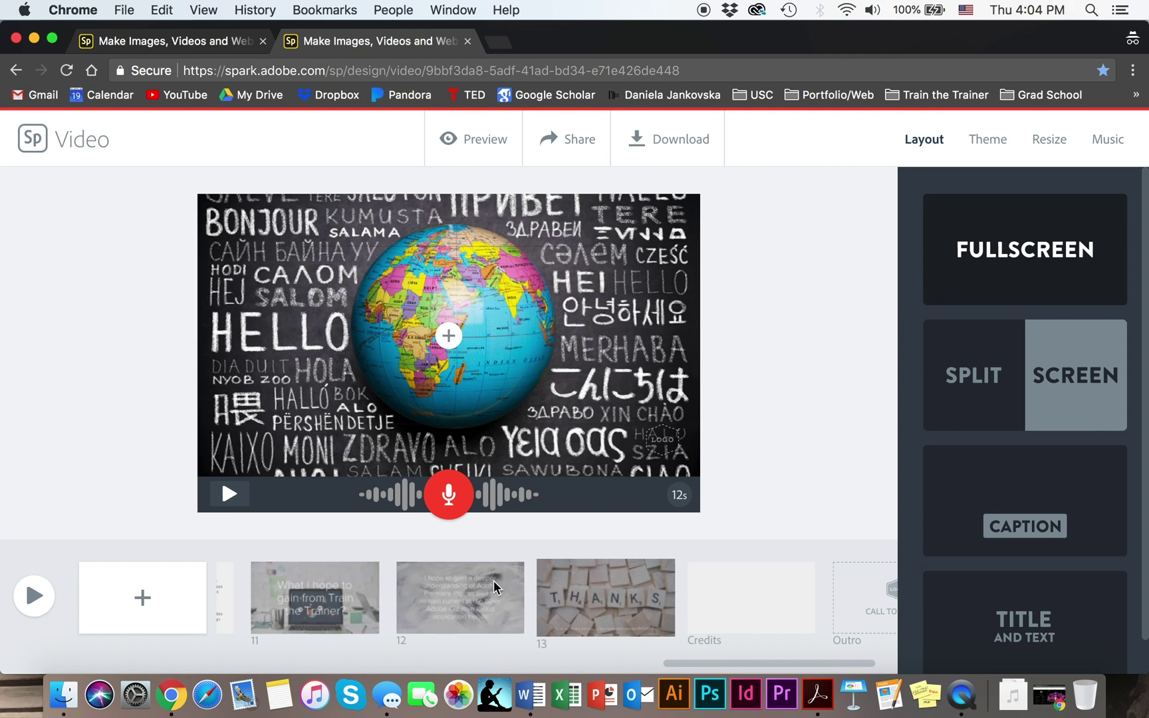
{"action": "scroll", "coordinate": [446, 595], "scroll_direction": "left", "scroll_amount": 10}
{"action": "scroll", "coordinate": [446, 592], "scroll_direction": "left", "scroll_amount": 5}
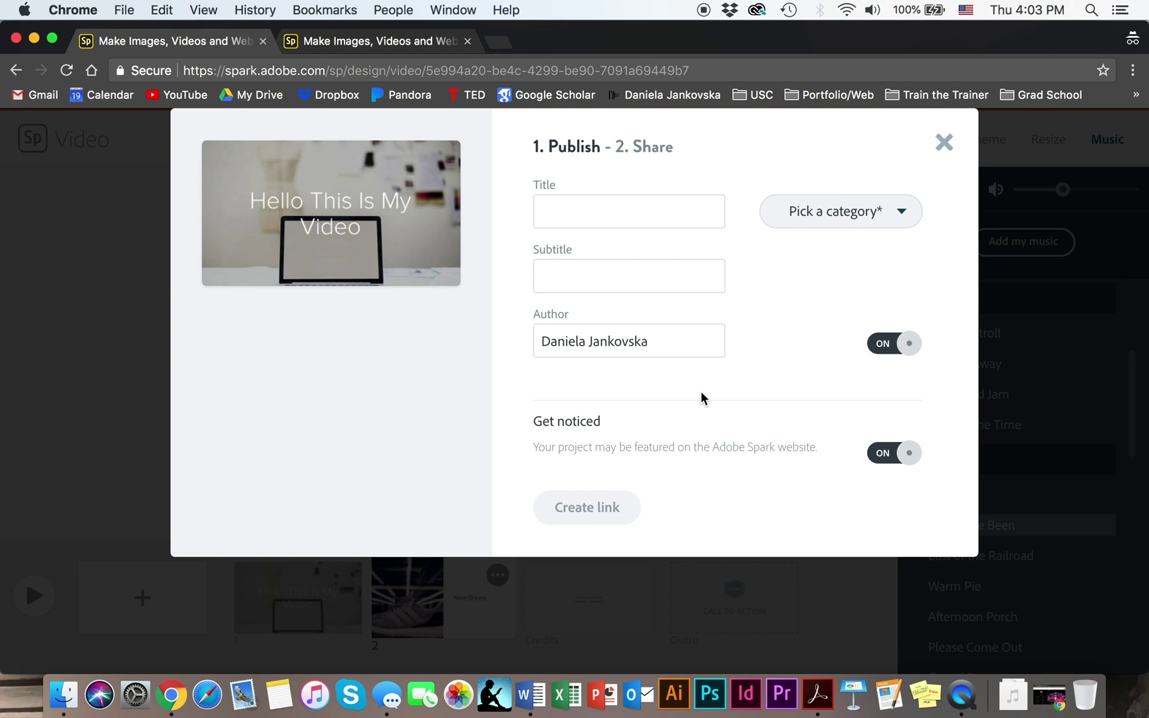
Publish the video under the Lifestyle category and create its shareable link
{"action": "left_click", "coordinate": [849, 211]}
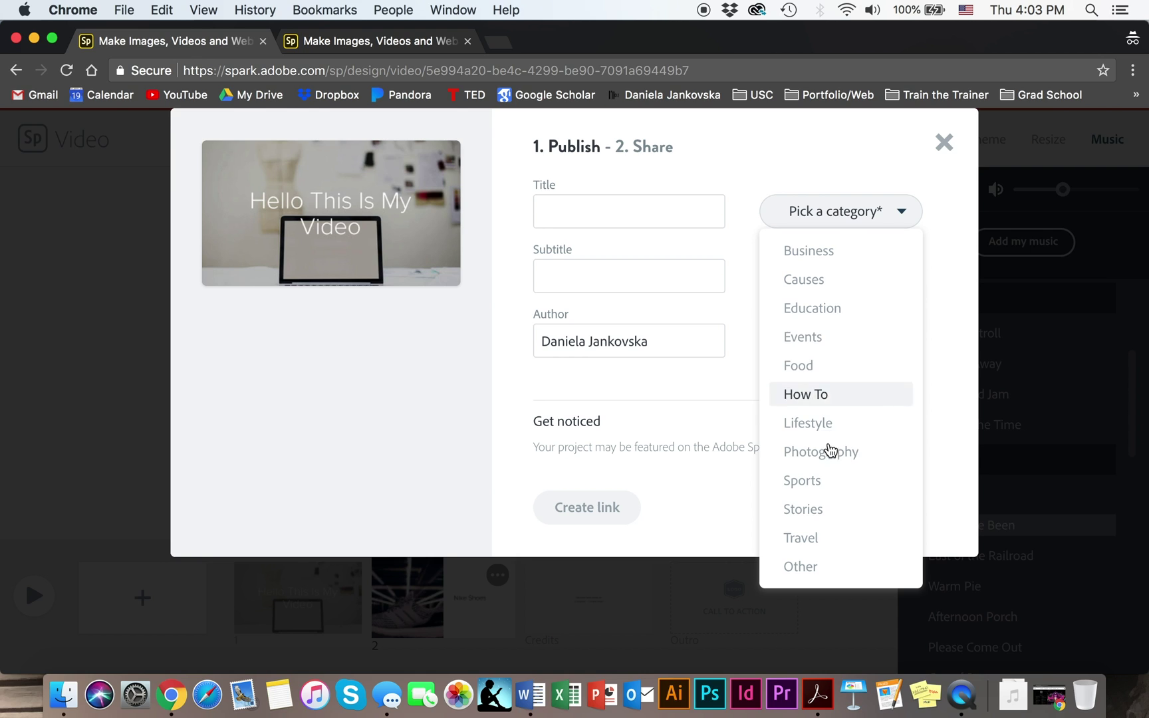
{"action": "left_click", "coordinate": [822, 425]}
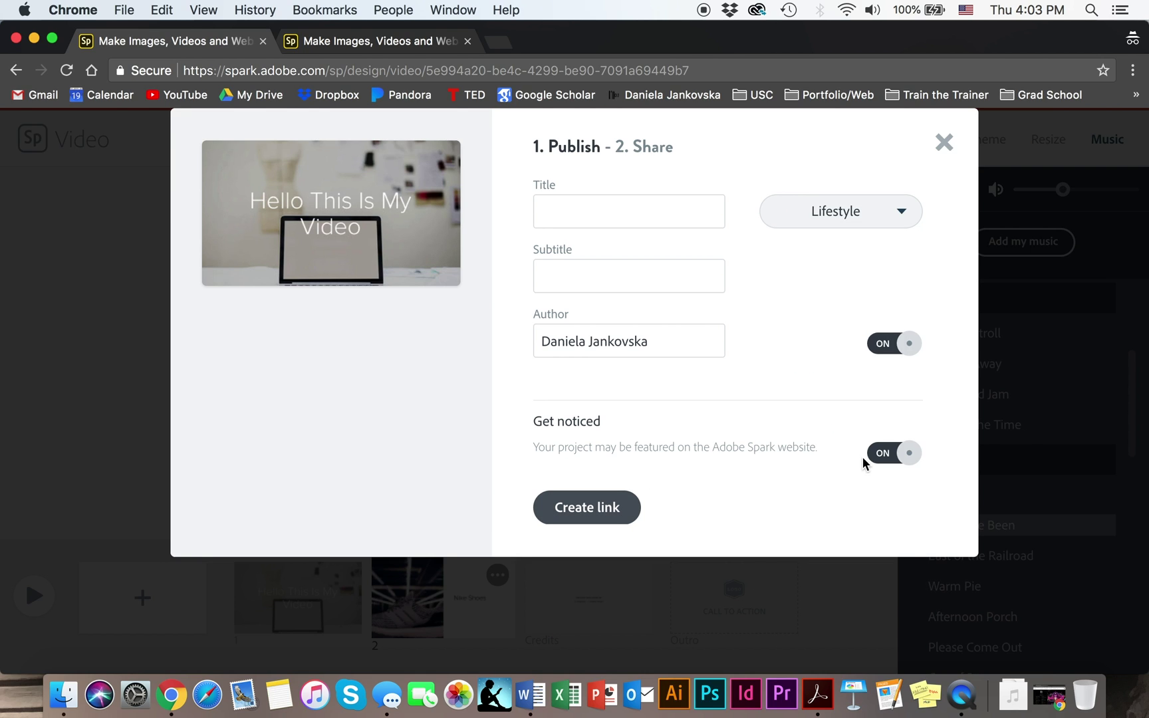
{"action": "left_click", "coordinate": [605, 508]}
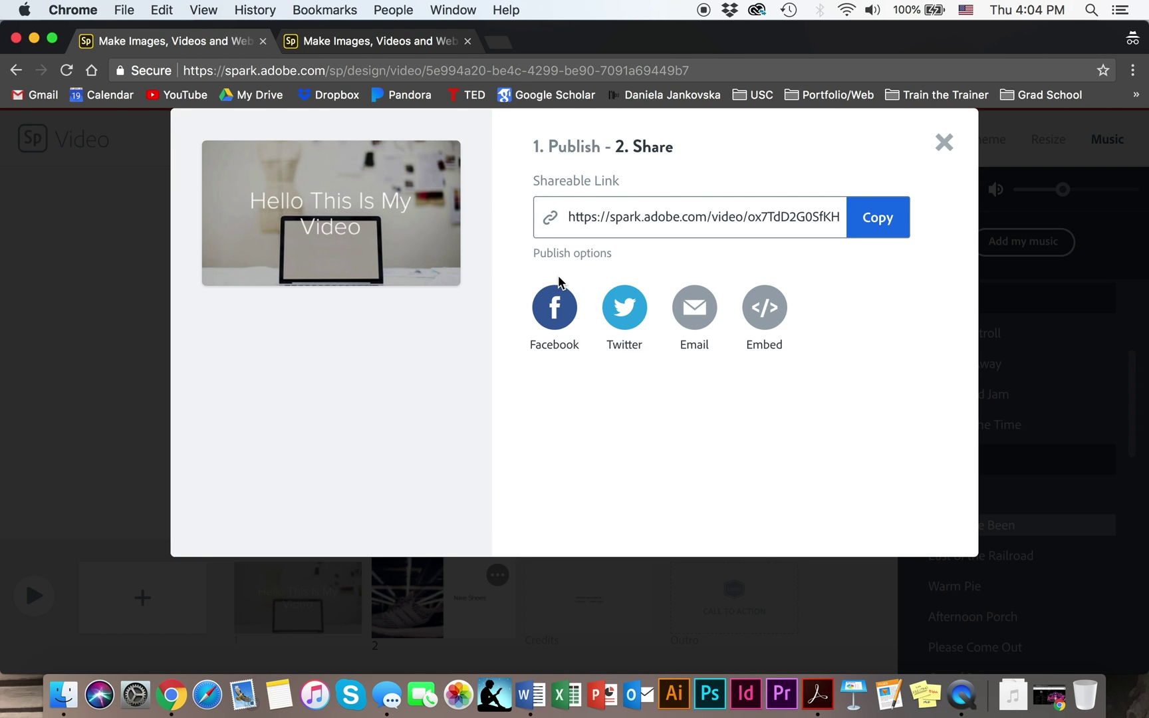